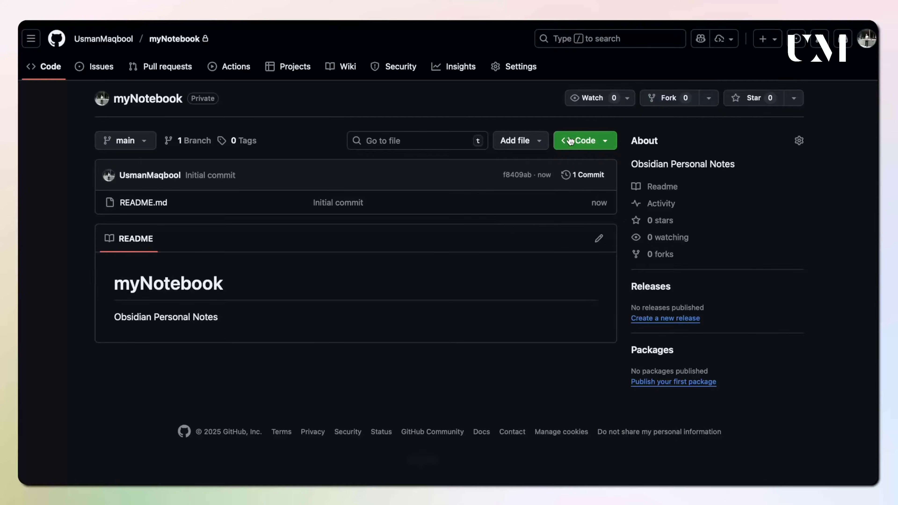
Copy the myNotebook repository's HTTPS clone URL from GitHub's Code menu.
left_click(587, 144)
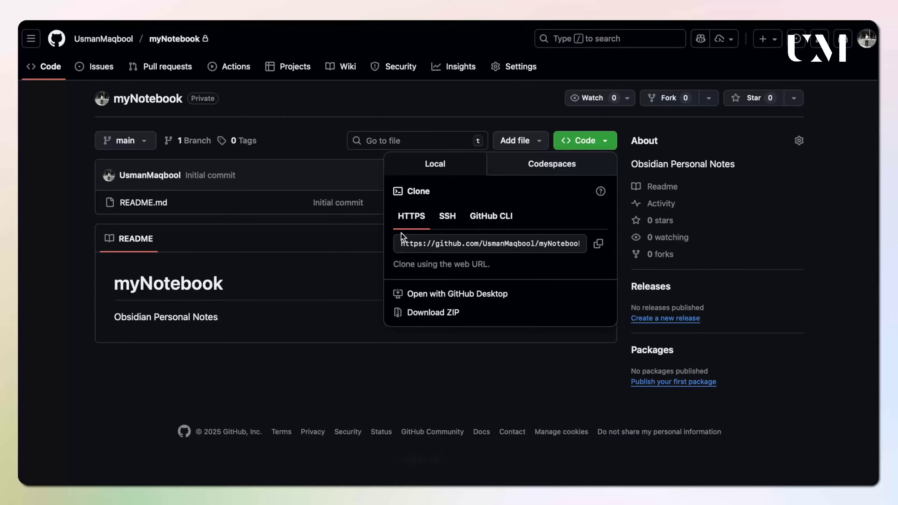
left_click(598, 245)
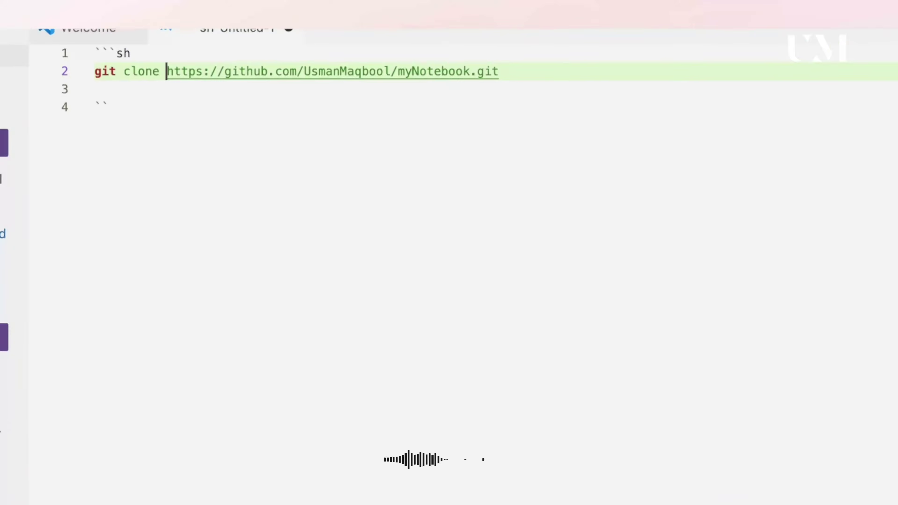
Add --depth=1 and USERNAME:API_KEY@ placeholders to the git clone command.
left_click(166, 71)
type("--depth")
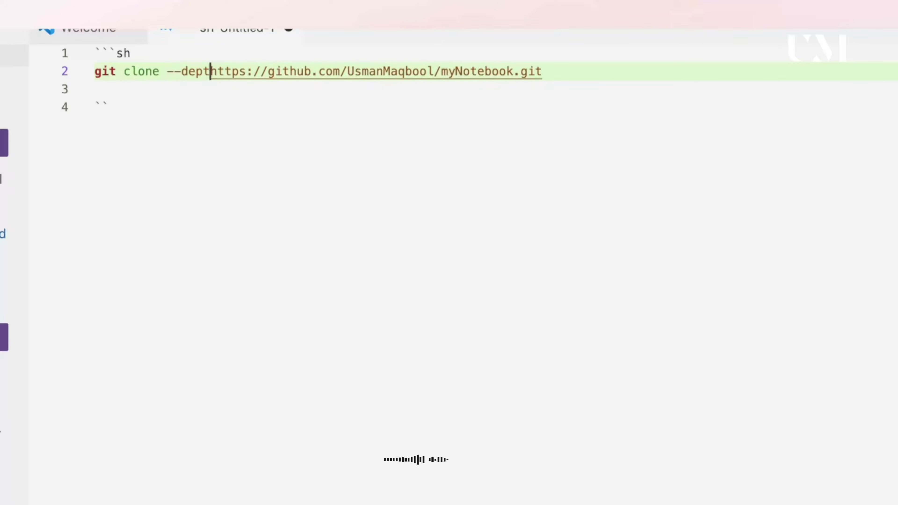
type("=1")
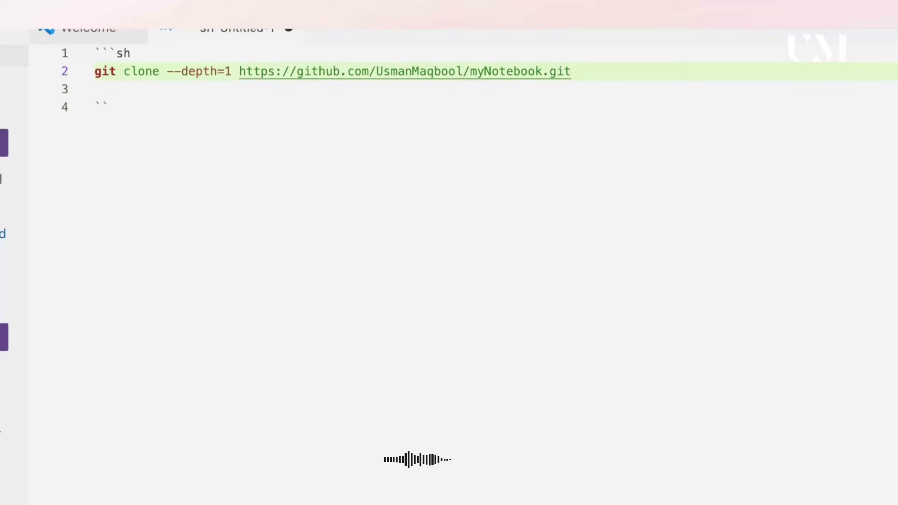
key("Right")
key("Right")
key("Right")
key("Right")
key("Right")
key("Right")
key("Right")
key("Right")
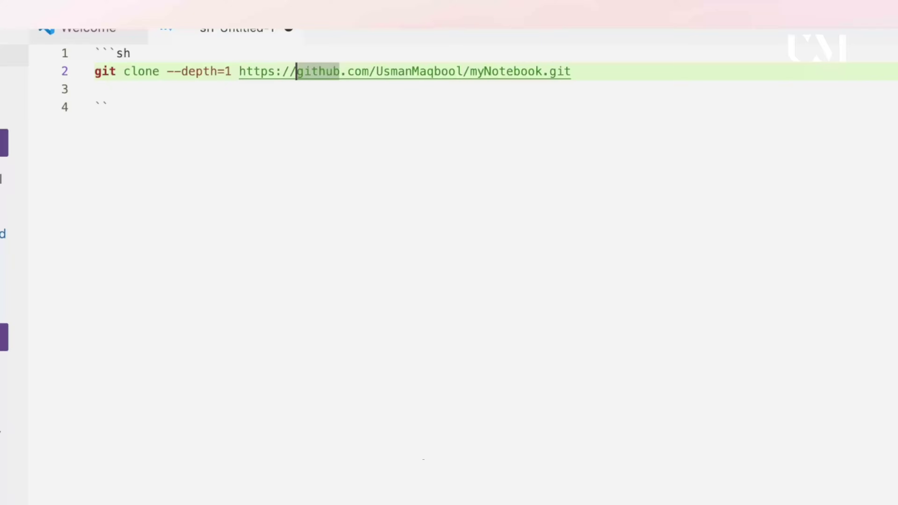
type("USERNAME")
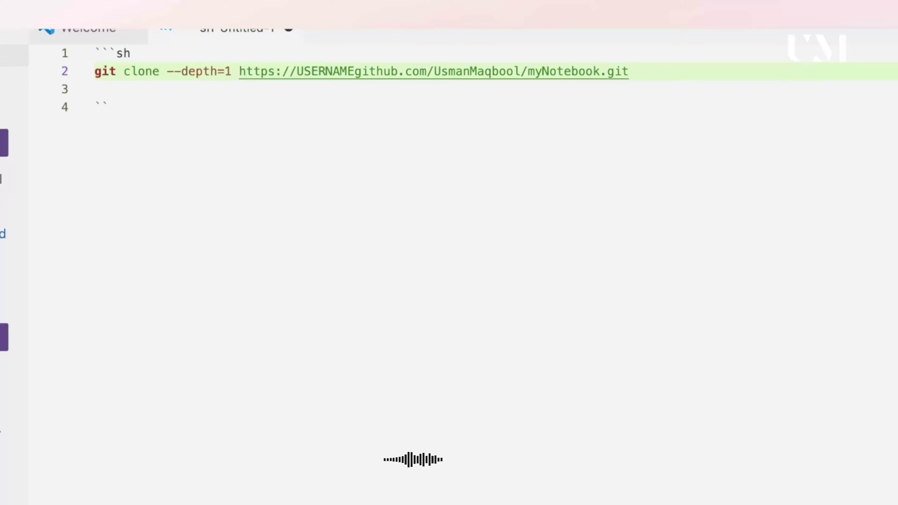
type(":API")
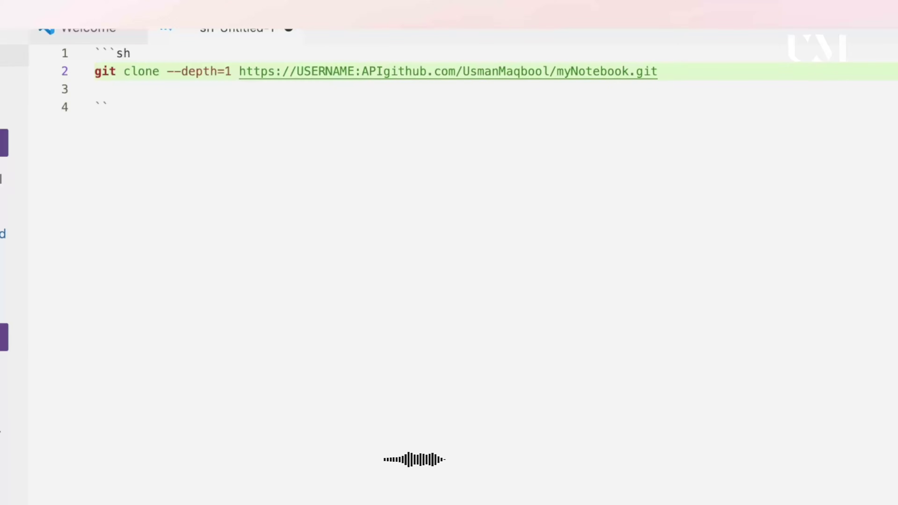
type("_KEY@")
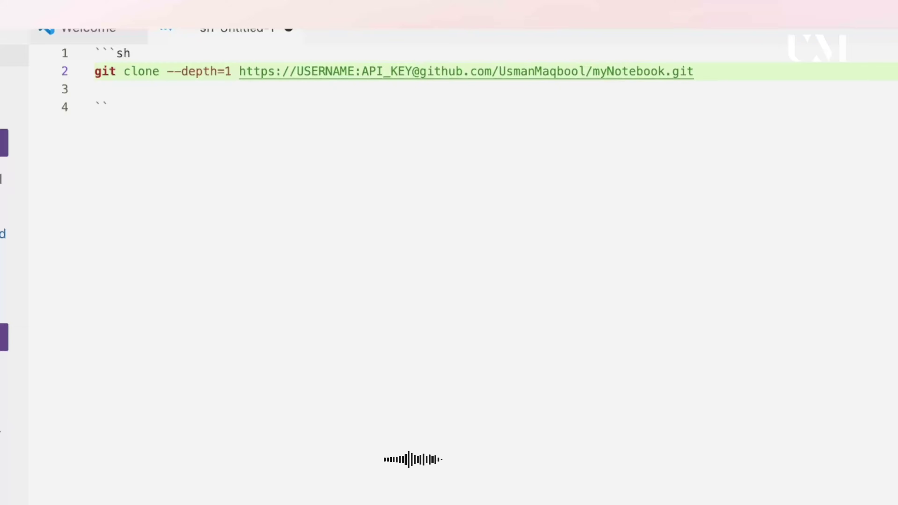
key("Left")
Duplicate the clone line and replace USERNAME on line 3 with the GitHub account username.
left_click(564, 71)
key("shift+alt+Down")
key("Left")
key("Left")
key("Left")
key("Left")
key("Left")
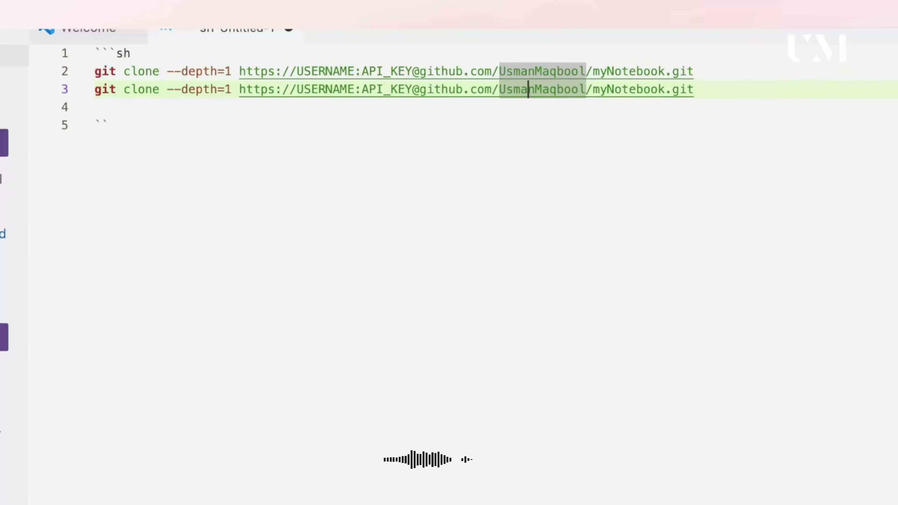
key("Left")
key("Left")
key("Left")
key("Left")
key("Left")
key("Left")
key("Left")
key("Left")
key("Left")
key("Left")
key("Left")
key("Left")
key("Left")
key("Left")
key("Left")
key("Left")
key("Left")
key("Left")
key("Left")
key("Left")
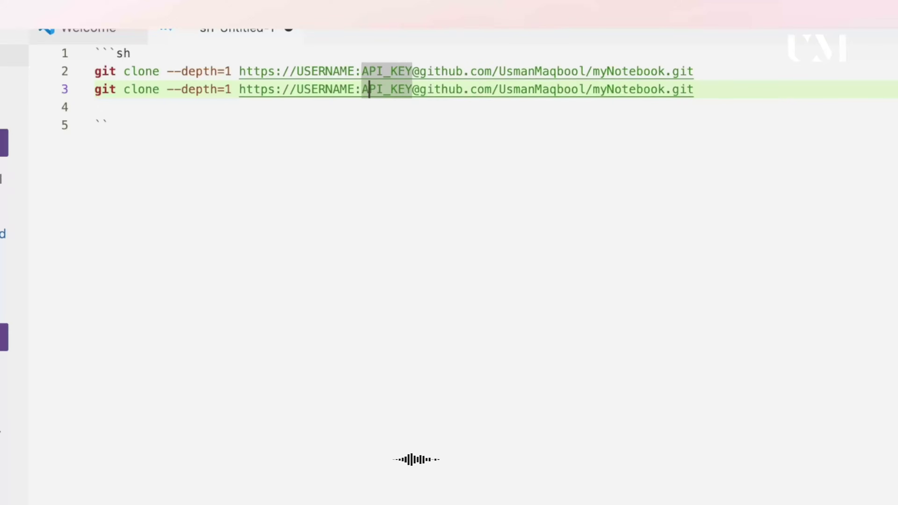
key("Left")
key("Left")
key("BackSpace")
key("BackSpace")
key("BackSpace")
key("BackSpace")
key("BackSpace")
key("BackSpace")
key("BackSpace")
key("BackSpace")
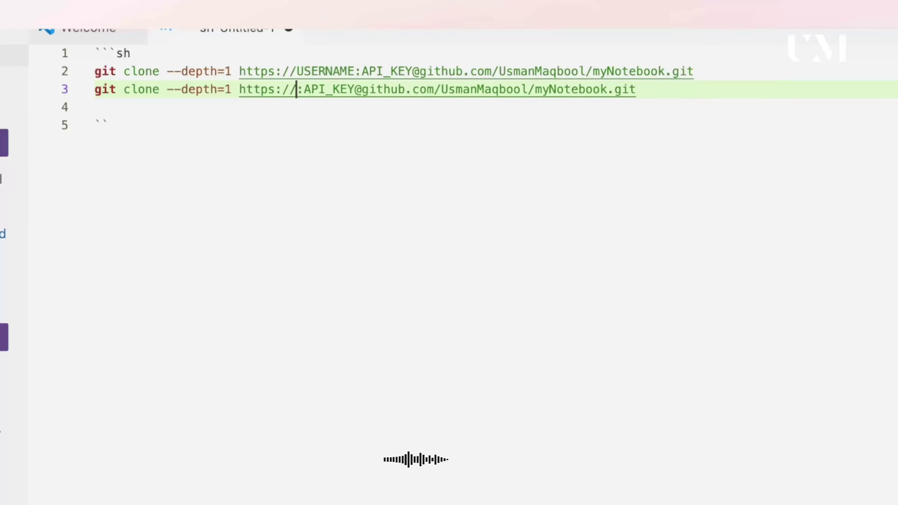
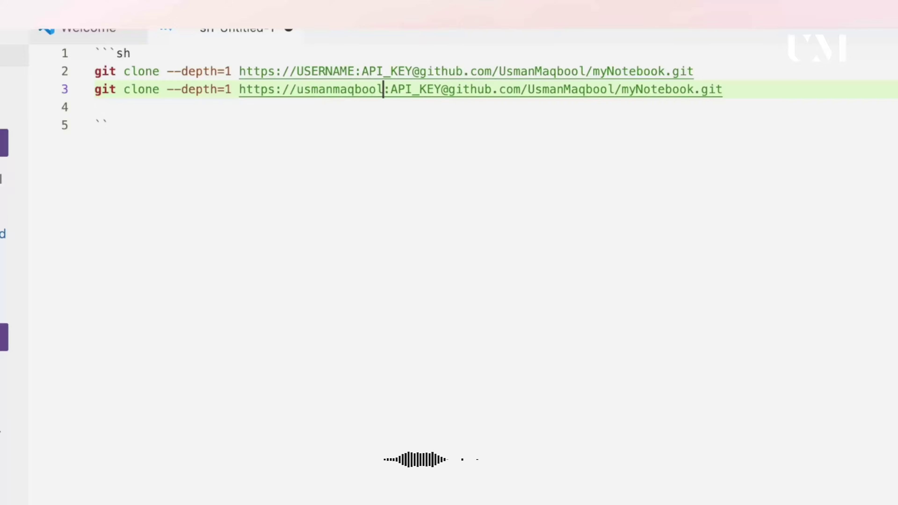
key("Right")
key("Right")
key("Right")
key("Right")
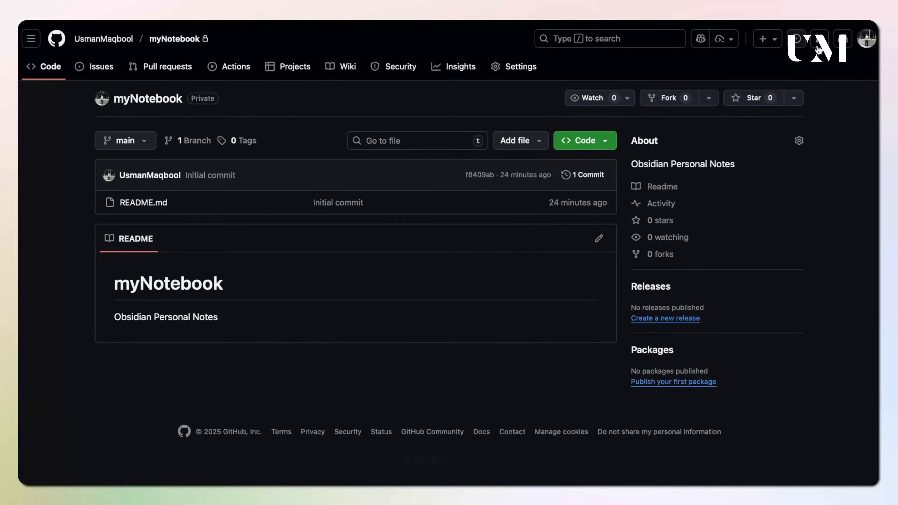
Go to GitHub account Settings and on to Developer settings.
left_click(863, 39)
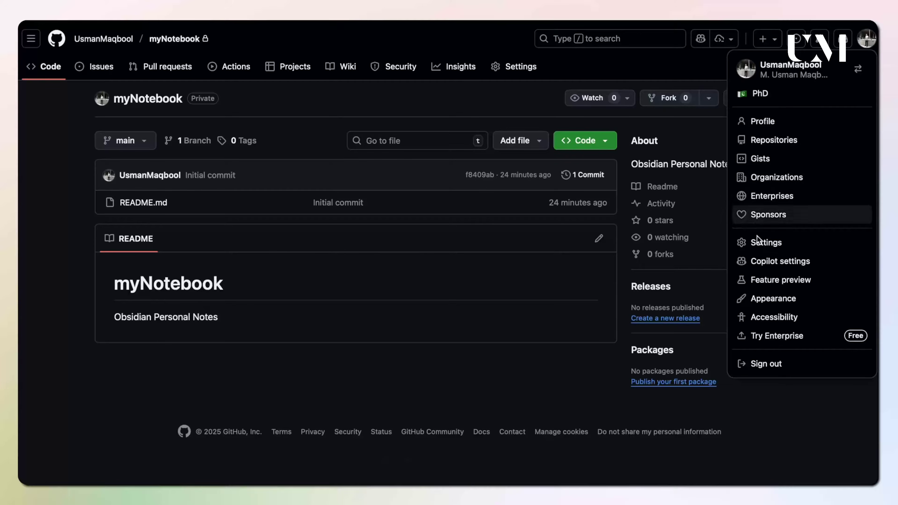
left_click(765, 242)
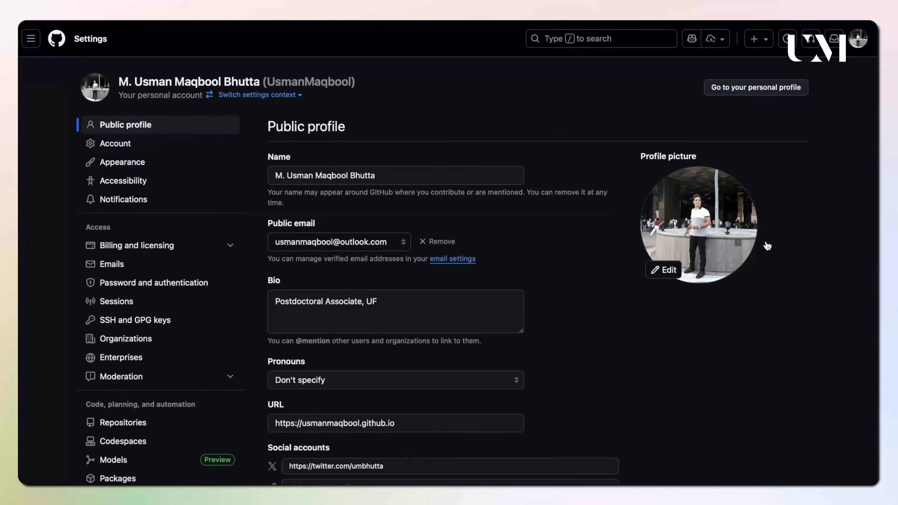
scroll(117, 376, "down", 15)
scroll(117, 377, "up", 10)
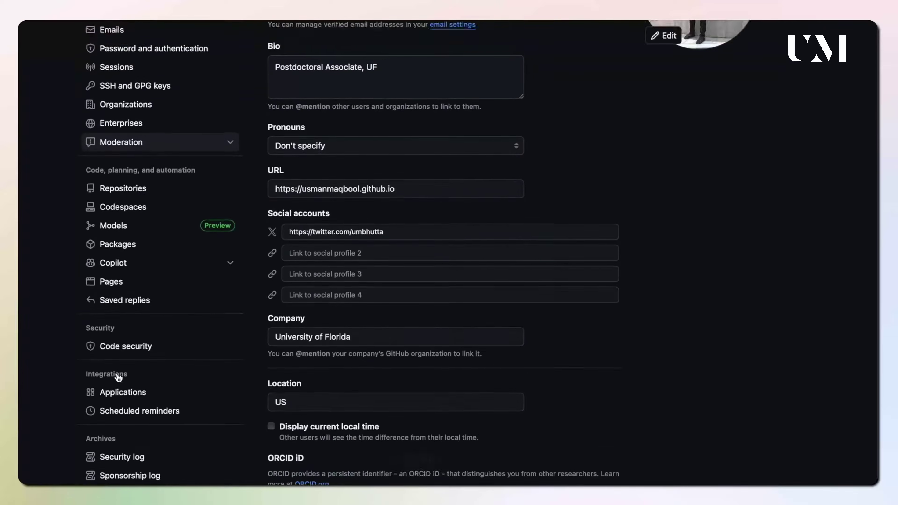
scroll(116, 377, "down", 3)
left_click(116, 410)
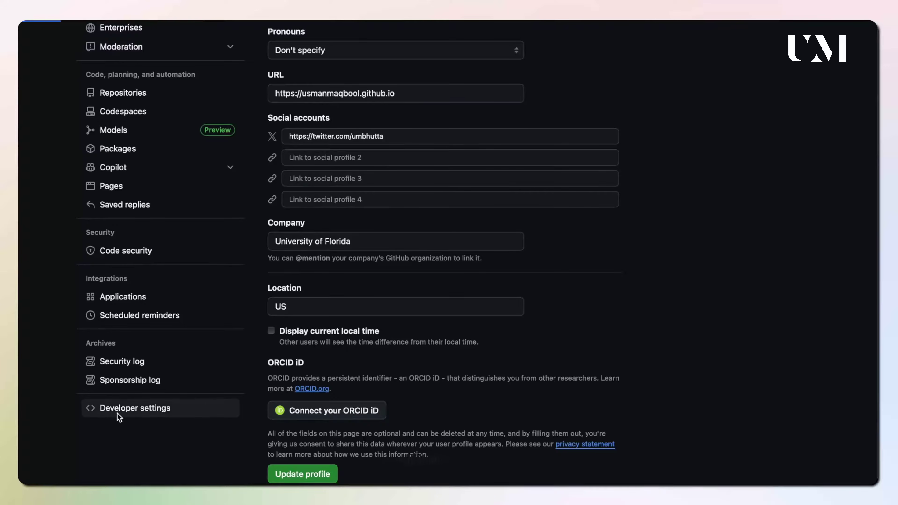
Begin generating a new classic personal access token from Tokens (classic).
left_click(131, 118)
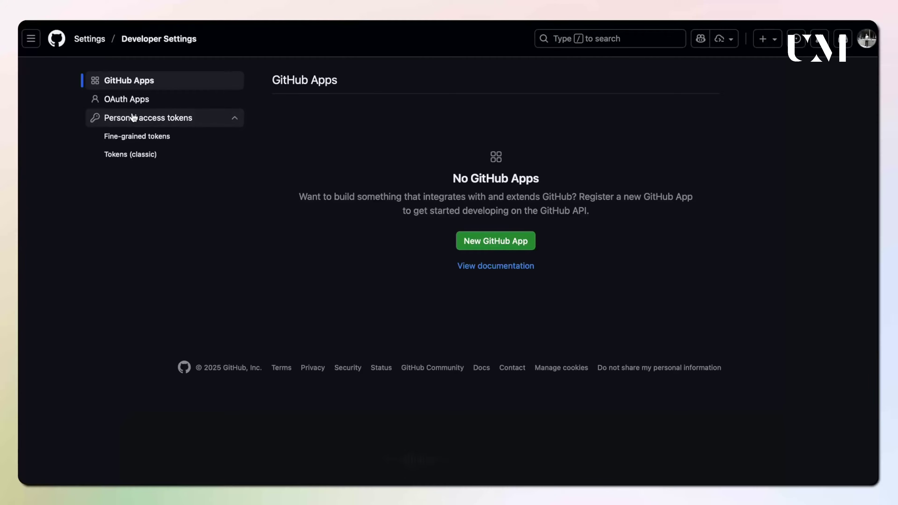
left_click(127, 154)
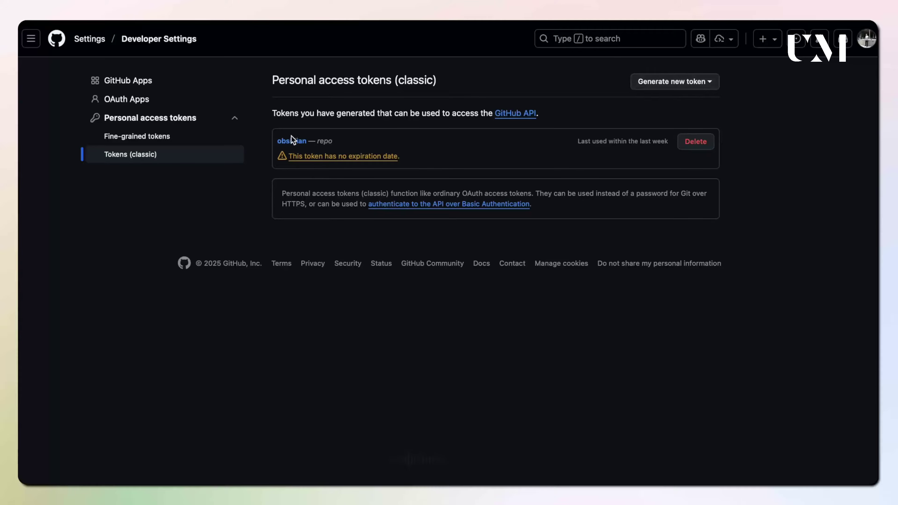
left_click(667, 82)
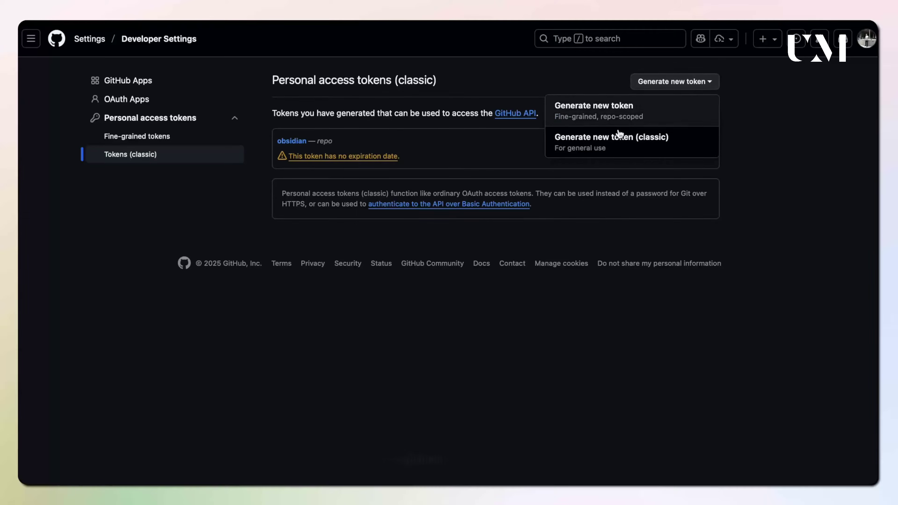
left_click(581, 140)
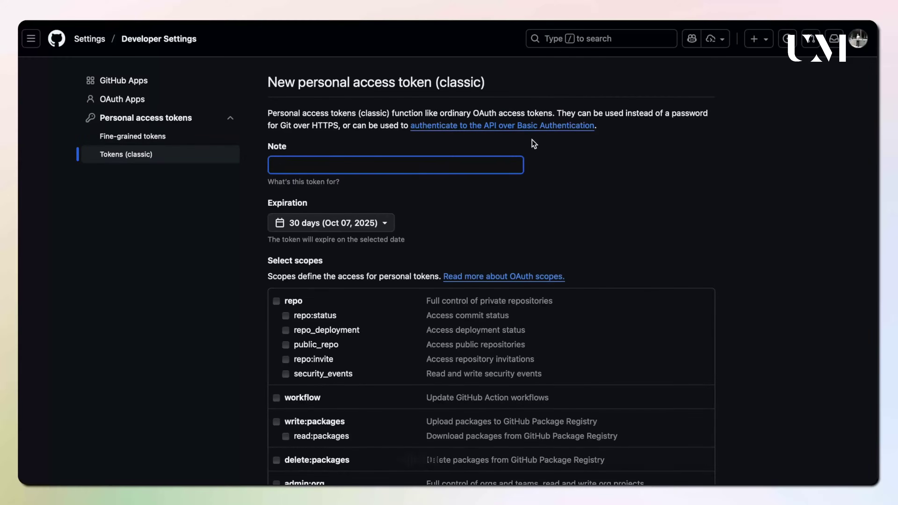
Name the token obsidian_mynotebook and set it to never expire.
type("obsidian_mynotebook")
left_click(300, 228)
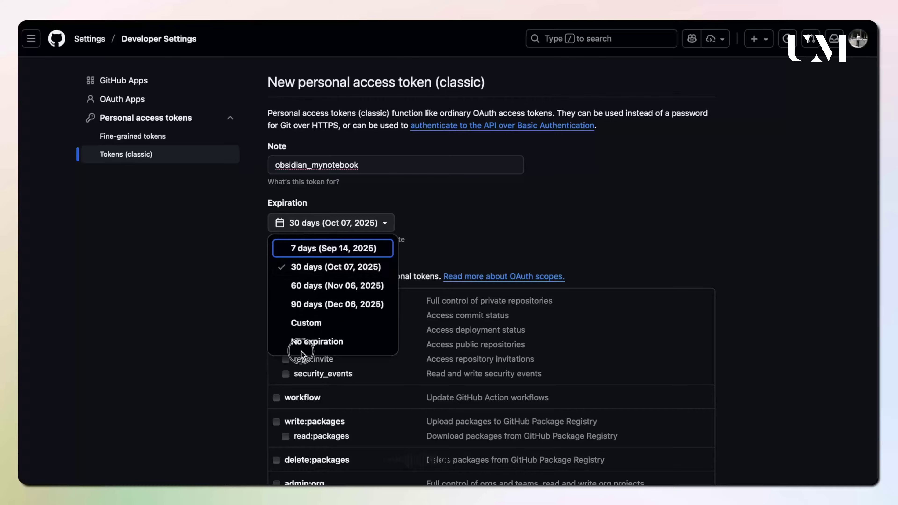
left_click(301, 342)
Grant the token full repo scope and generate it.
scroll(241, 344, "down", 3)
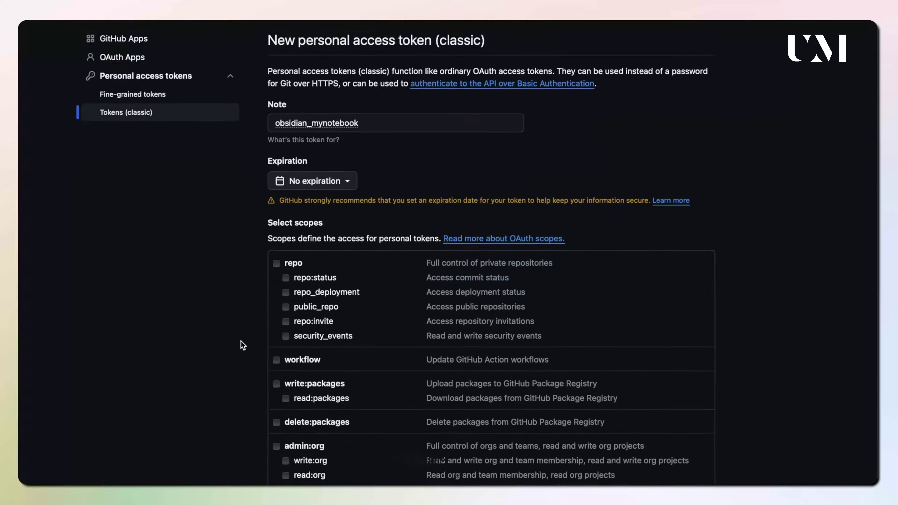
left_click(276, 243)
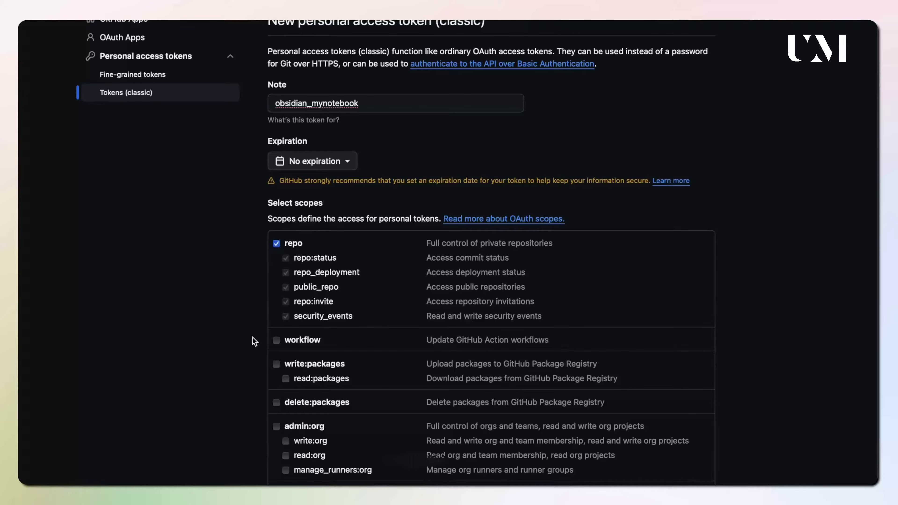
scroll(250, 295, "down", 1)
scroll(249, 296, "down", 10)
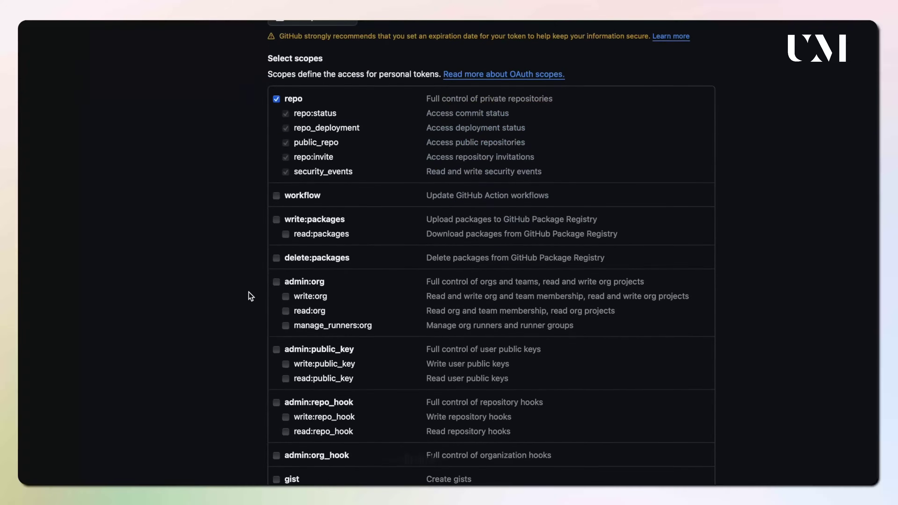
scroll(250, 296, "down", 7)
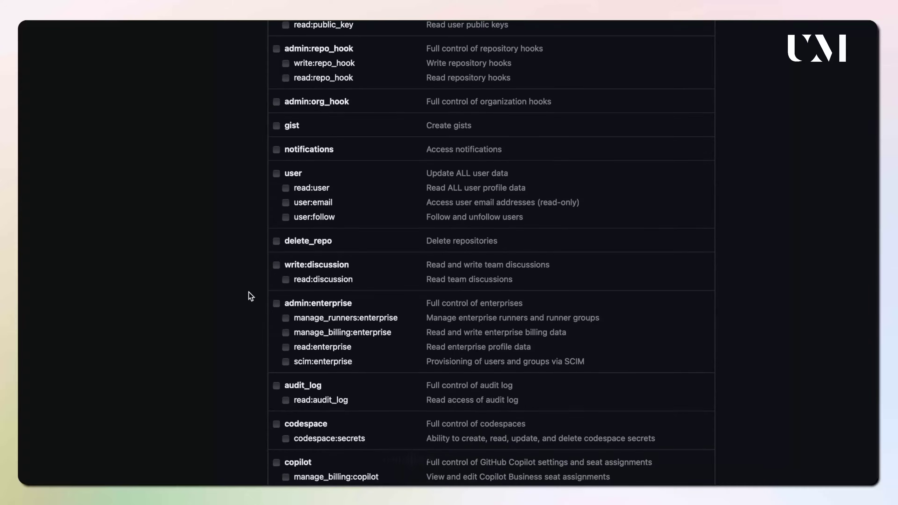
scroll(249, 292, "down", 7)
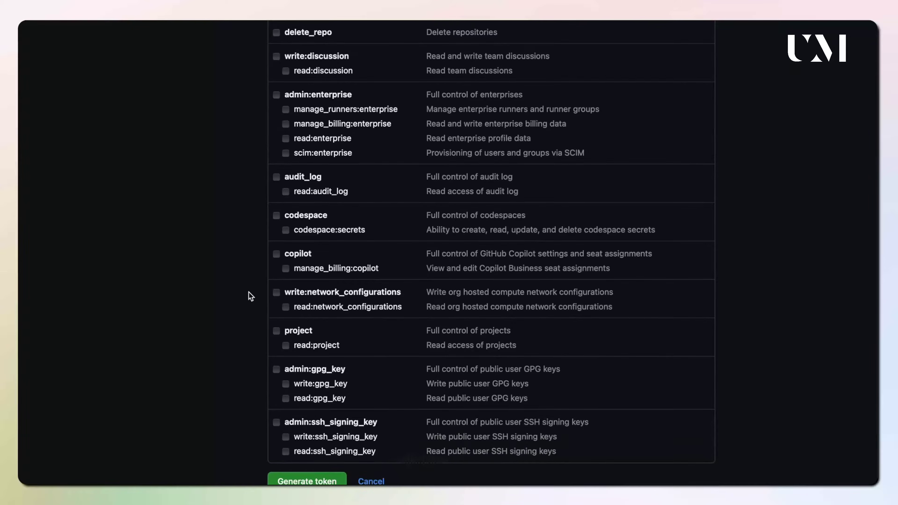
scroll(248, 291, "down", 3)
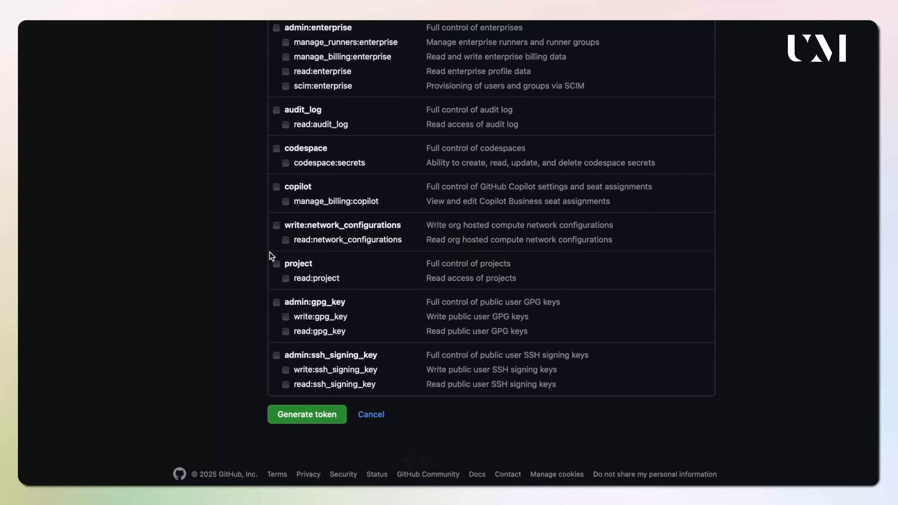
left_click(317, 417)
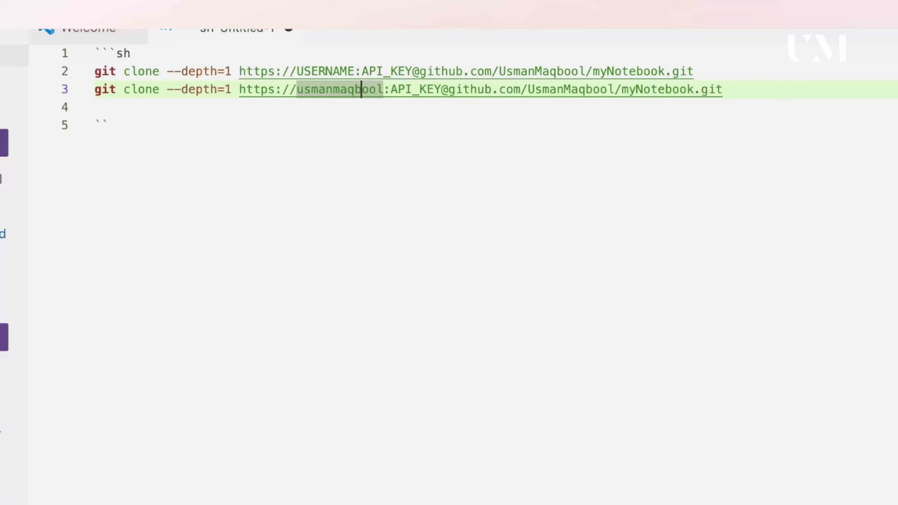
Replace the API_KEY placeholder on line 3 with the pasted access token.
key("Right")
key("Right")
key("Right")
key("Right")
key("Right")
key("Right")
key("Right")
key("Right")
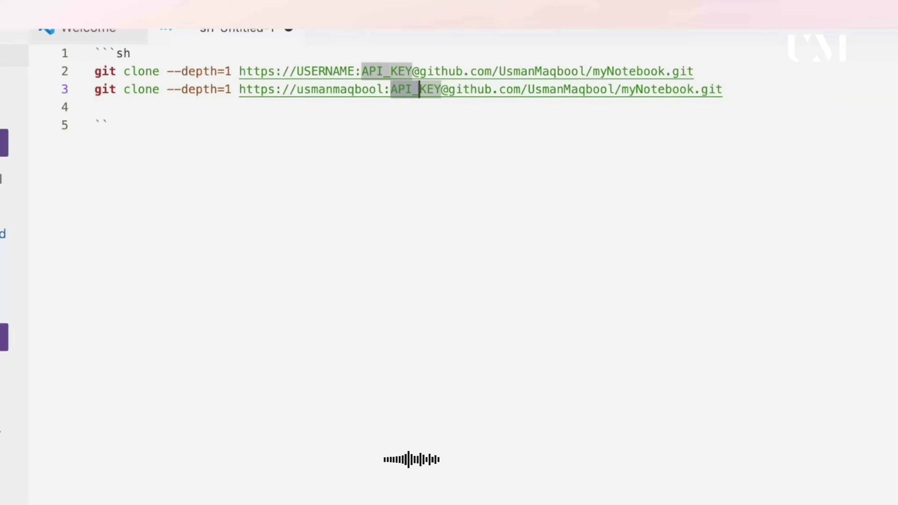
key("Right")
key("Right")
key("Right")
key("shift+alt+Left")
key("super+v")
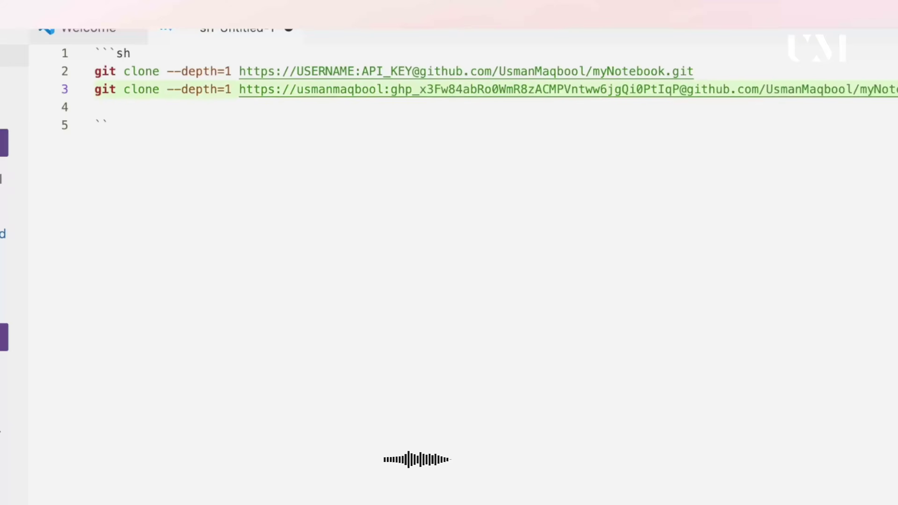
left_click(678, 71)
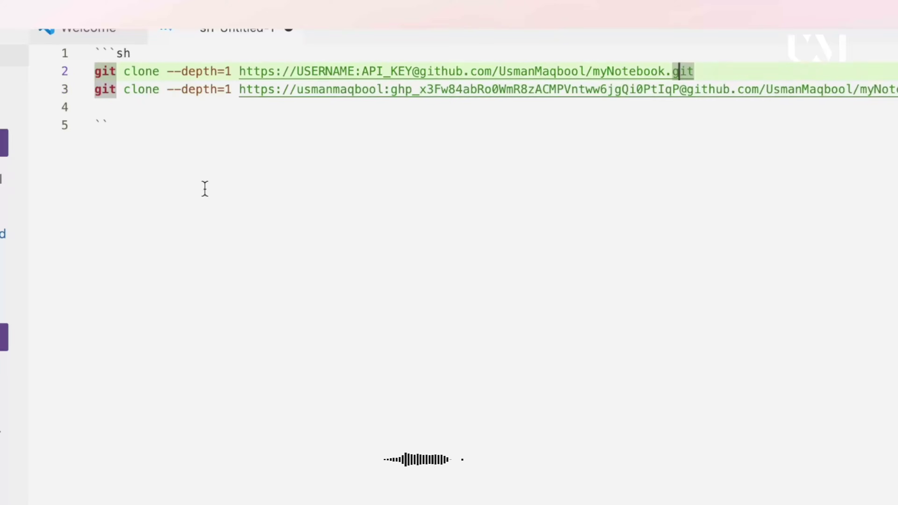
Run the completed clone command in the terminal and confirm the myNotebook folder with ls.
triple_click(845, 91)
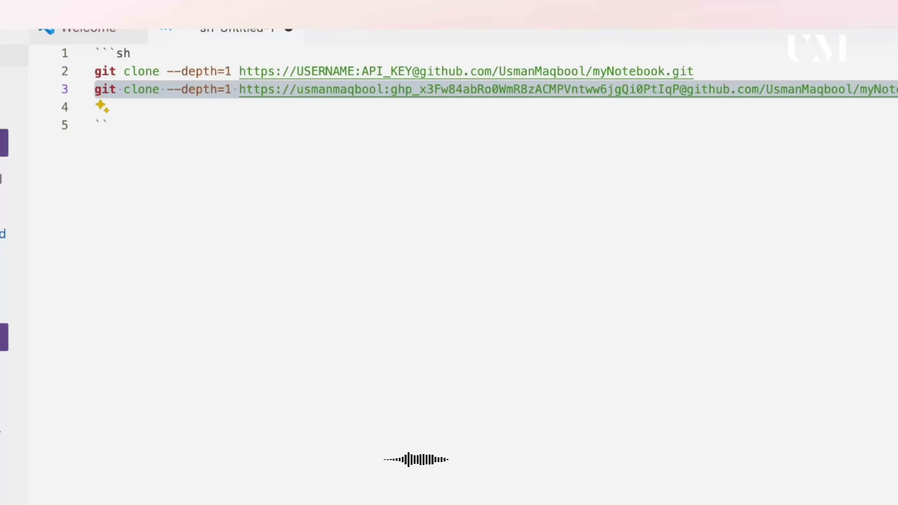
left_click(782, 165)
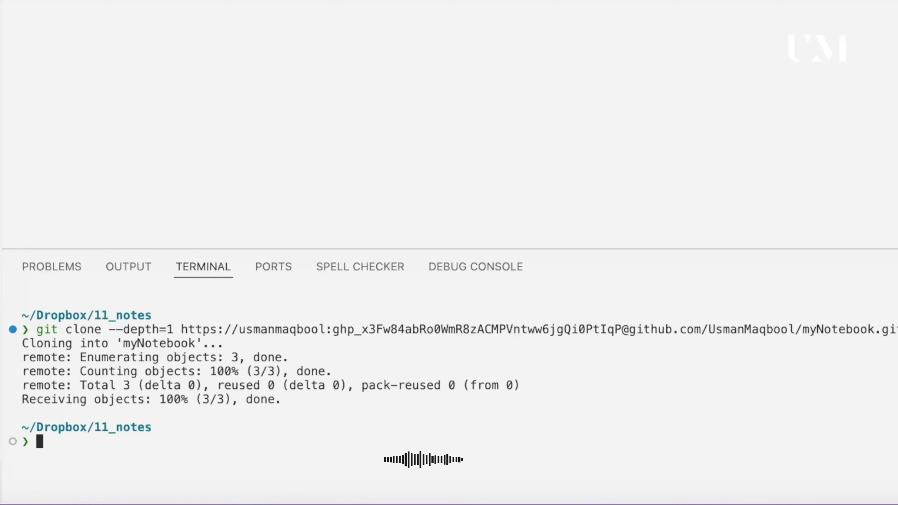
type("ls")
key("Return")
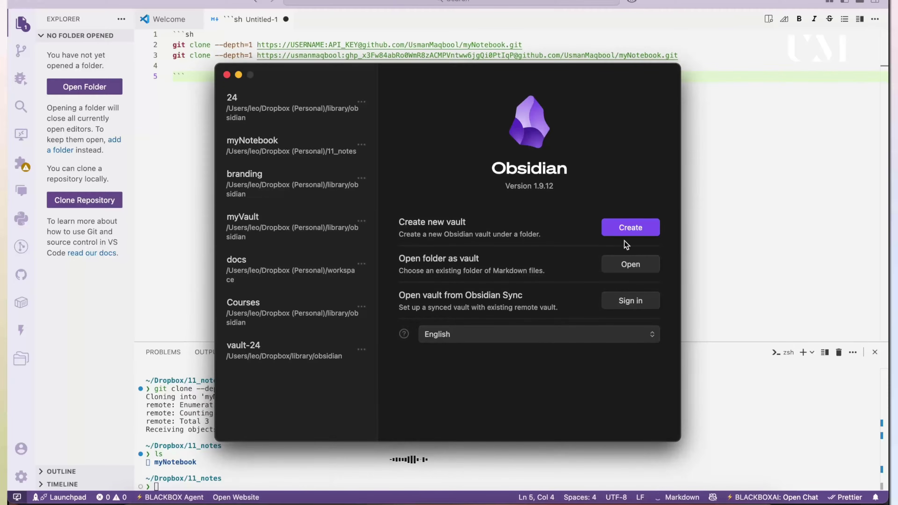
Open the cloned myNotebook folder as an Obsidian vault and view its README note.
left_click(627, 269)
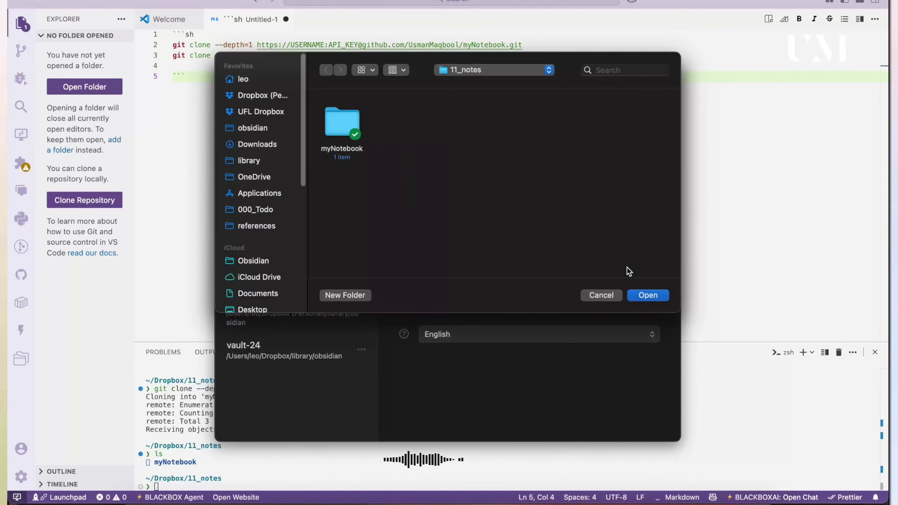
left_click(339, 148)
left_click(647, 295)
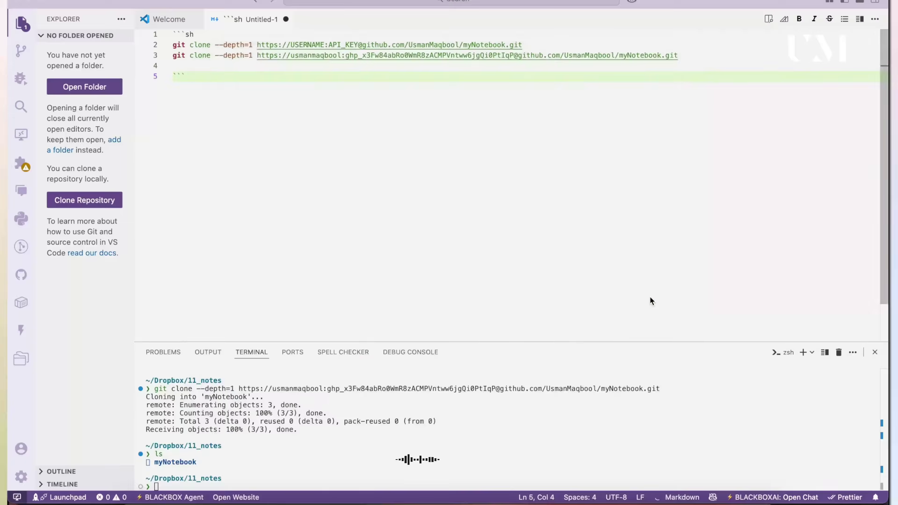
left_click(76, 44)
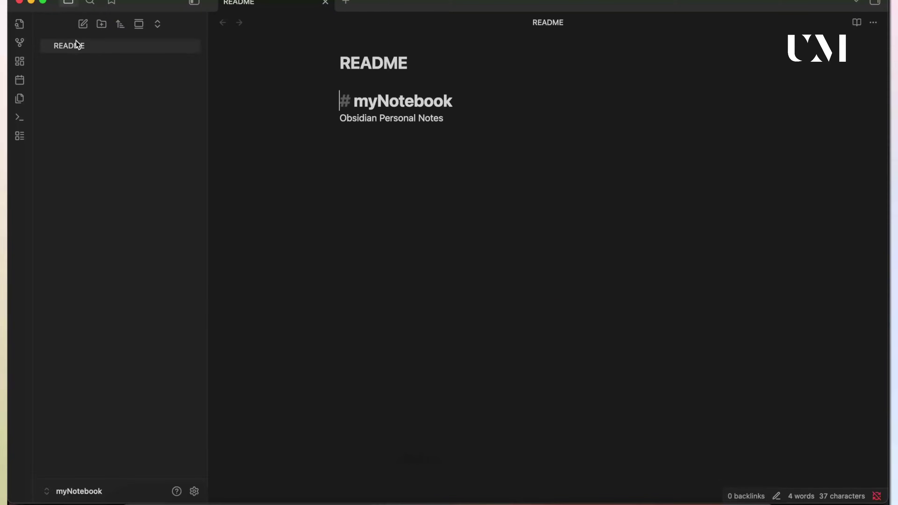
Paste an Installation heading and git clone code block under the README description, using USERNAME:TOKKEN credentials.
left_click(462, 122)
key("Return")
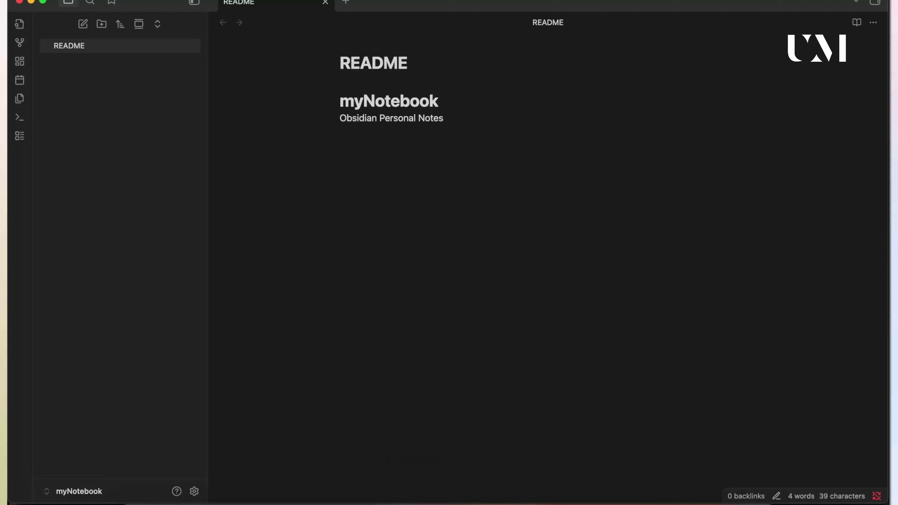
key("Up")
key("Down")
key("Up")
type("#")
key("super+v")
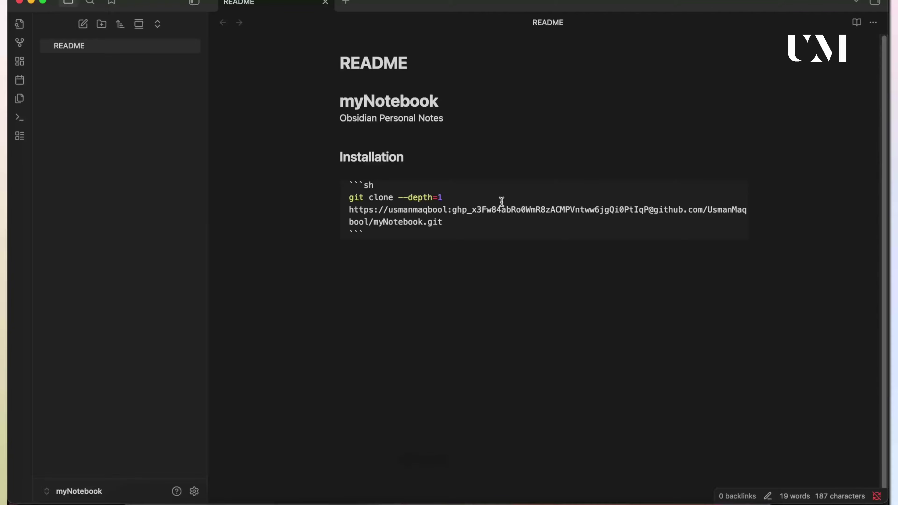
key("Up")
key("shift+Left")
key("shift+Left")
key("shift+Left")
key("shift+Left")
key("shift+Left")
key("shift+Left")
key("shift+Left")
key("shift+Left")
key("shift+Left")
key("shift+Left")
key("shift+Left")
key("shift+Left")
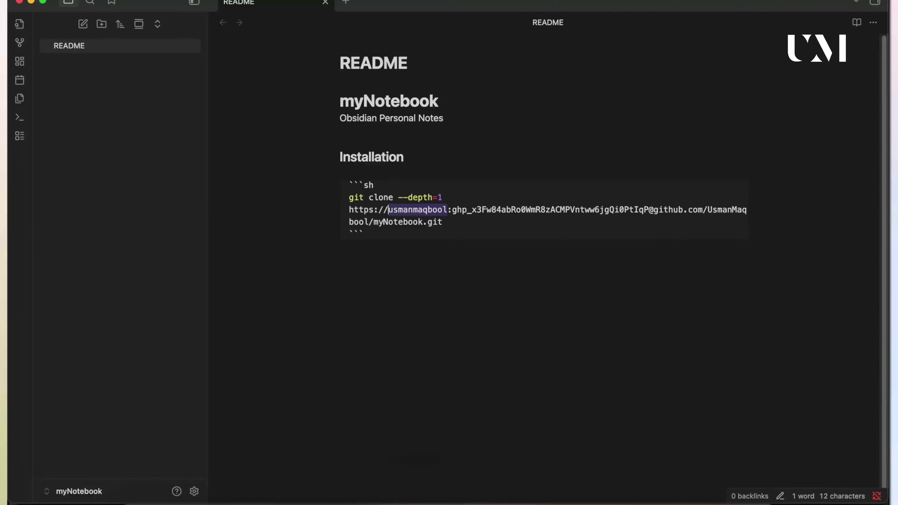
type("USERNAME:")
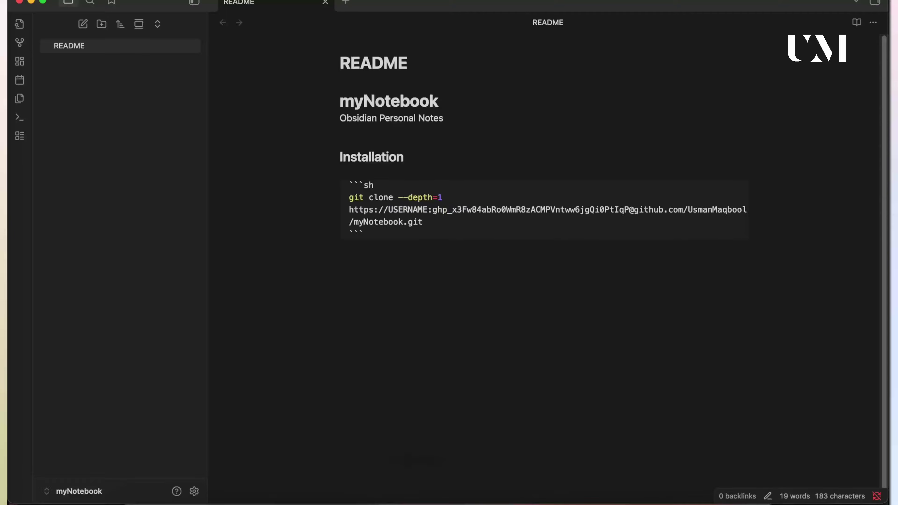
type("TOKKEN")
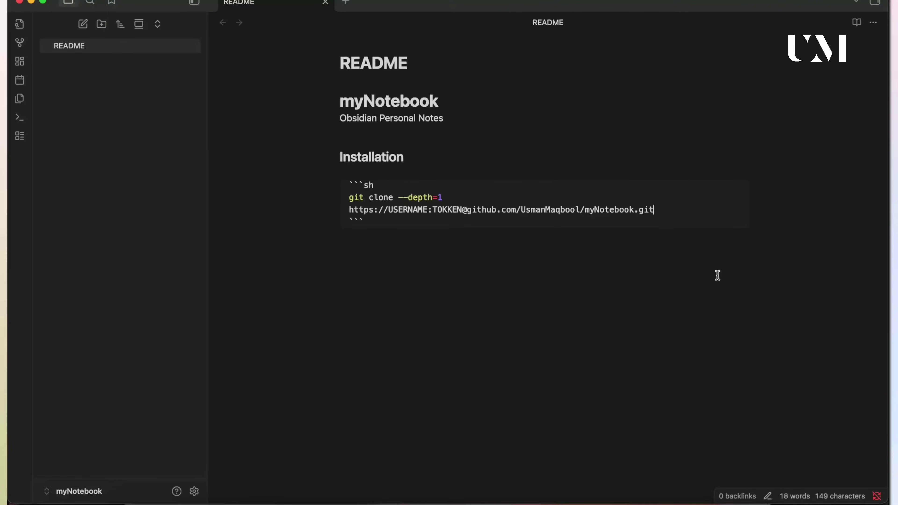
Turn on community plugins in Obsidian's Community plugins settings.
left_click(71, 491)
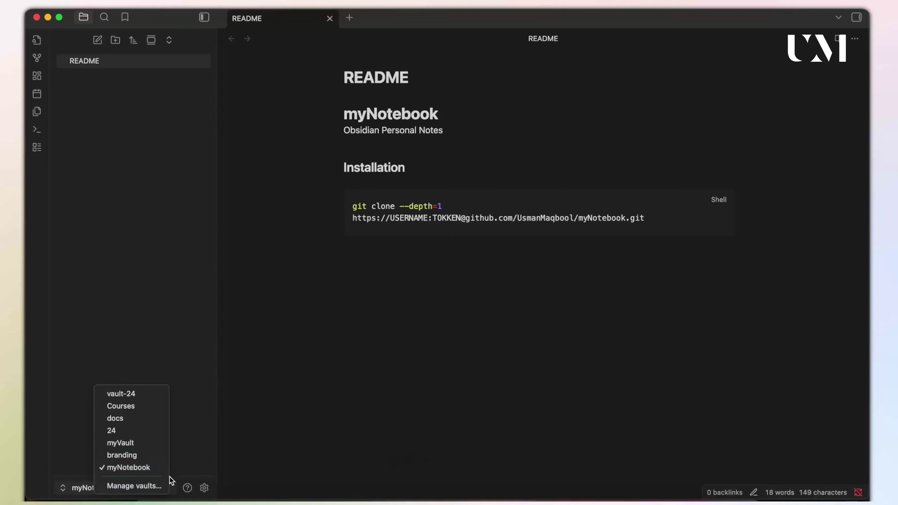
left_click(194, 490)
left_click(205, 487)
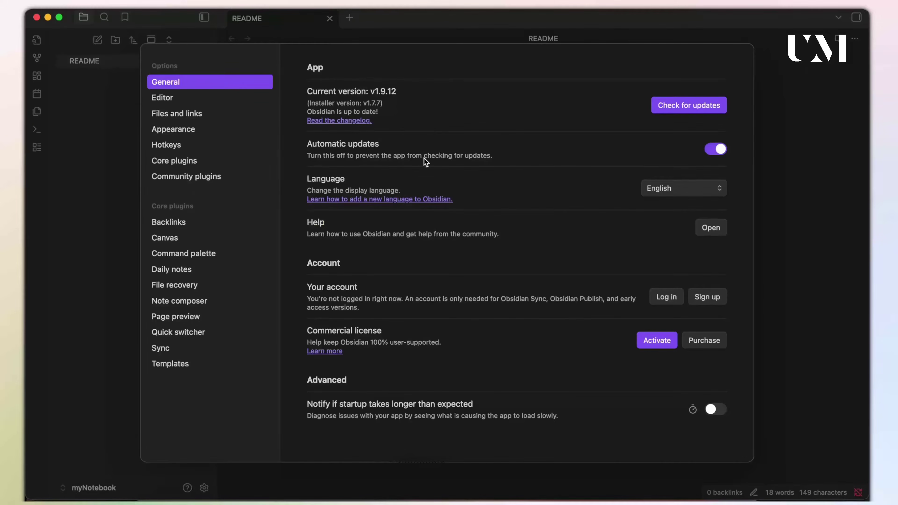
left_click(188, 172)
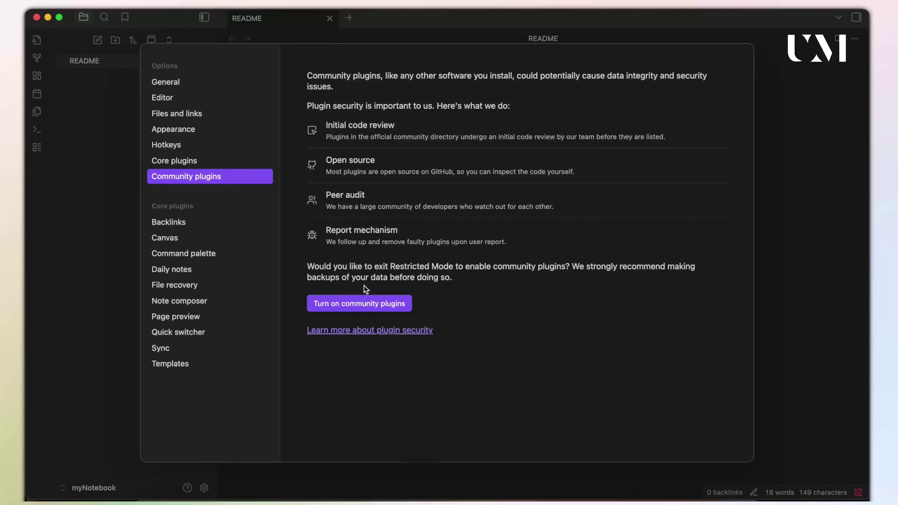
left_click(348, 304)
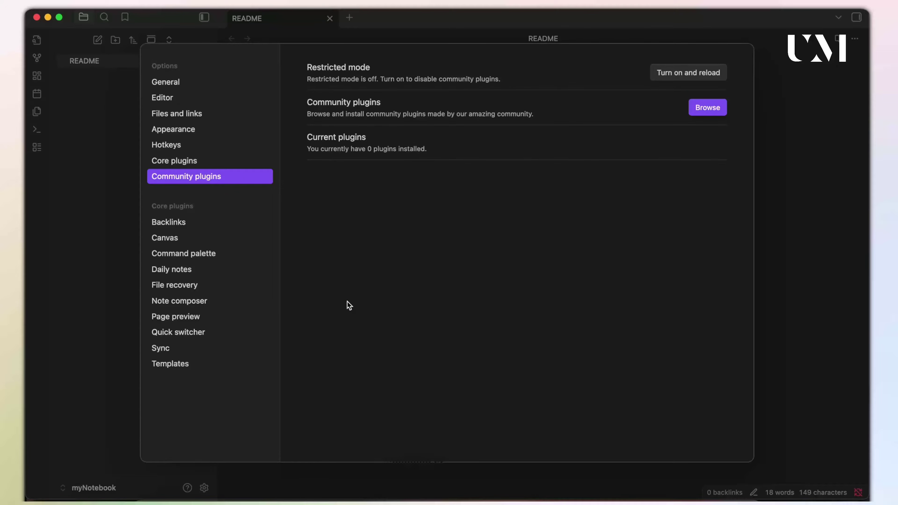
Search the community catalogue for 'git', then install and enable the Git plugin.
left_click(706, 108)
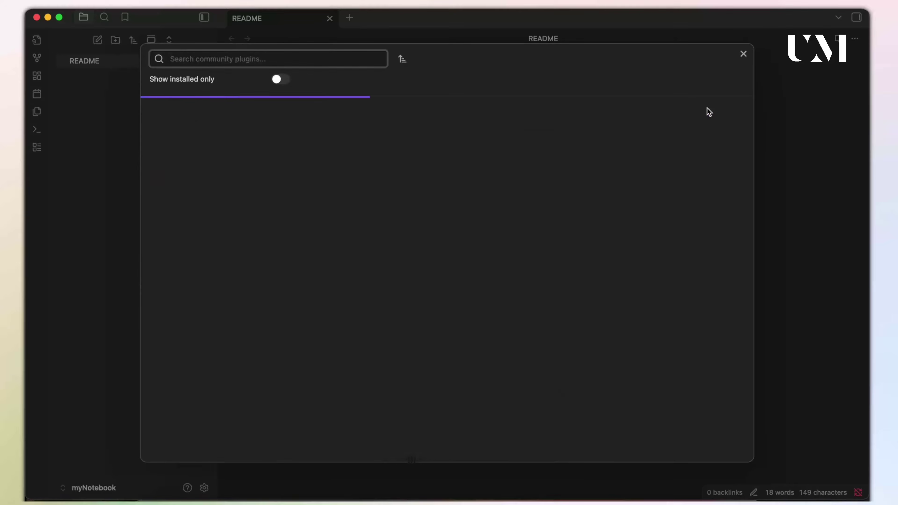
type("git")
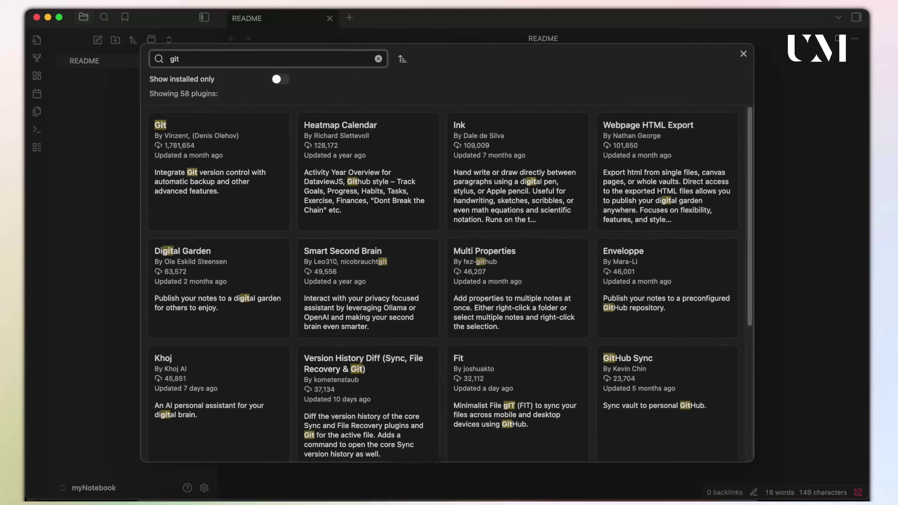
left_click(168, 151)
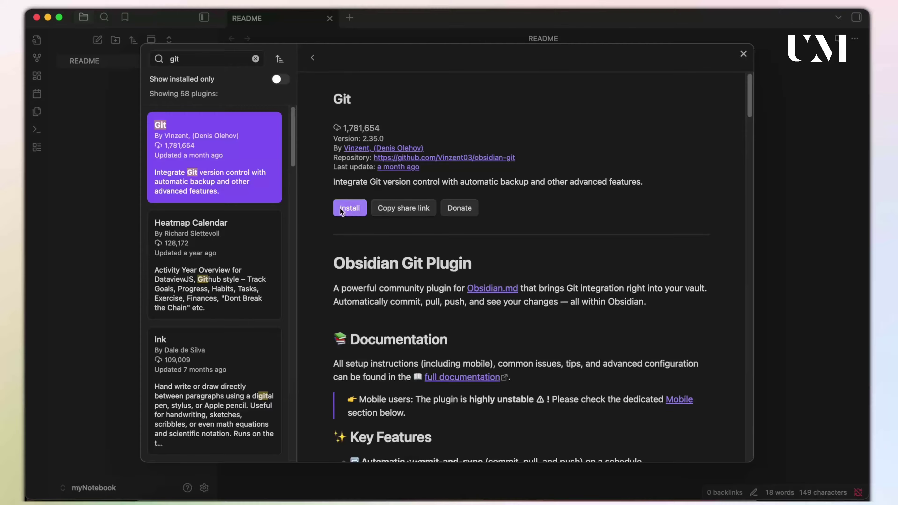
left_click(350, 209)
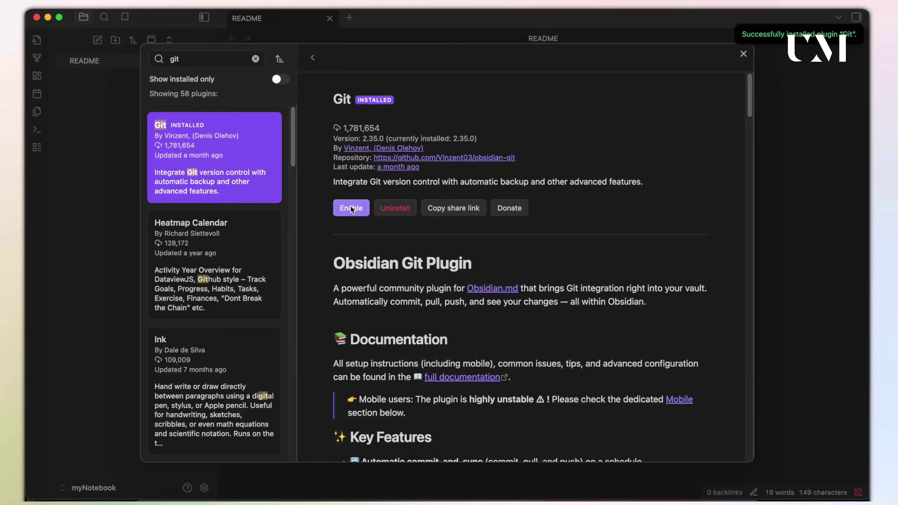
left_click(350, 206)
Change the Git plugin's {{date}} placeholder format to YYYY-MM-DD HH:mm:ss.
left_click(350, 207)
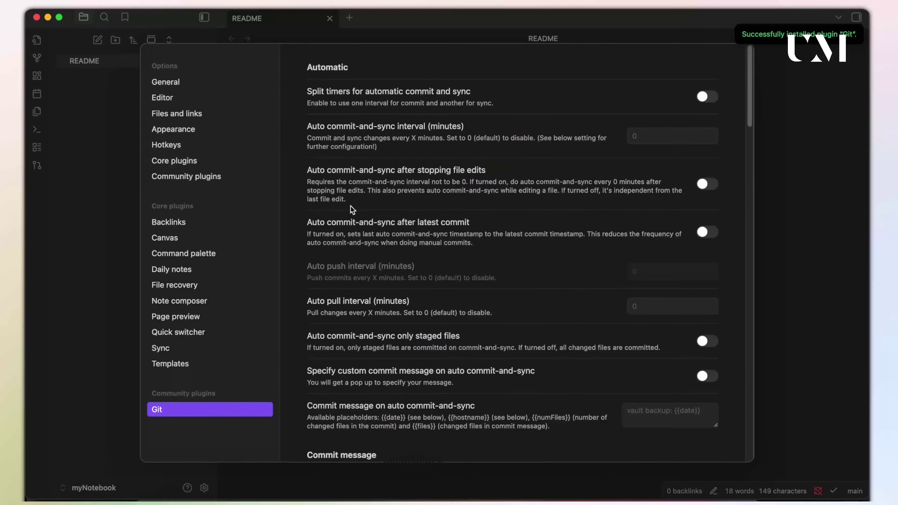
scroll(463, 216, "down", 10)
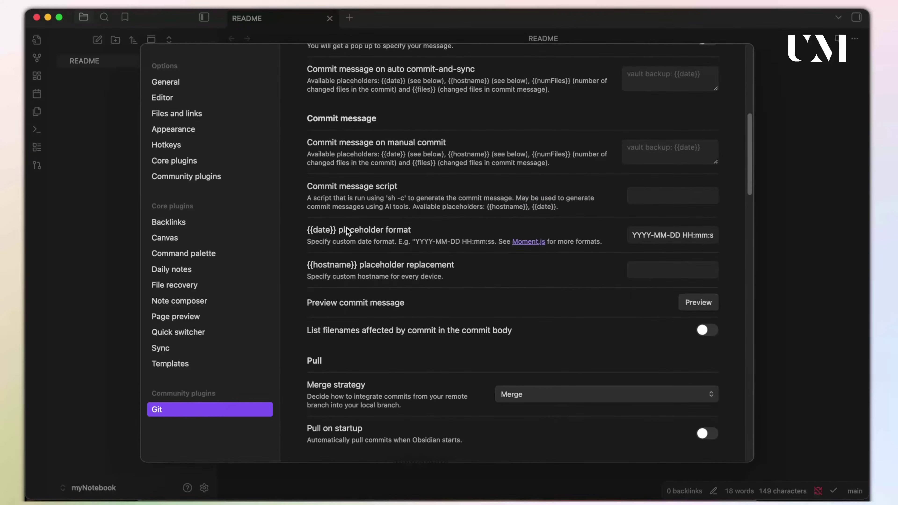
left_click_drag(633, 235, 743, 243)
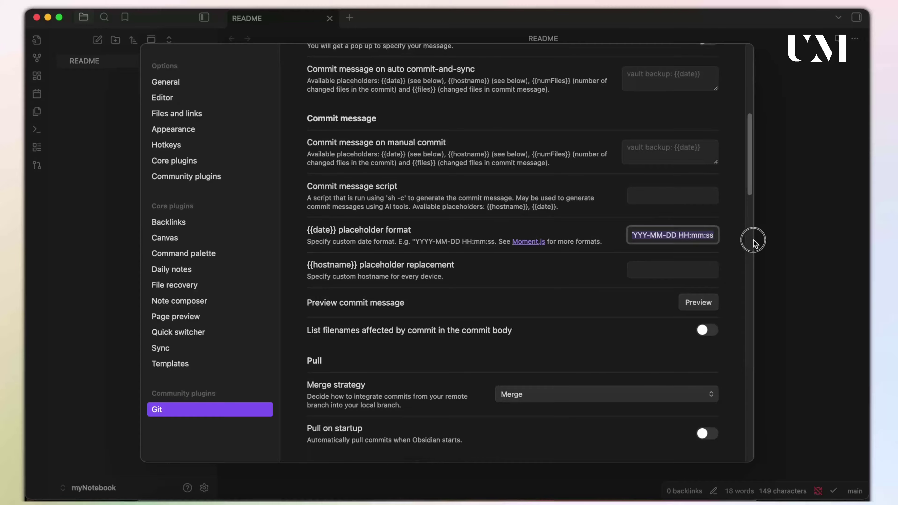
left_click(666, 234)
scroll(525, 275, "down", 3)
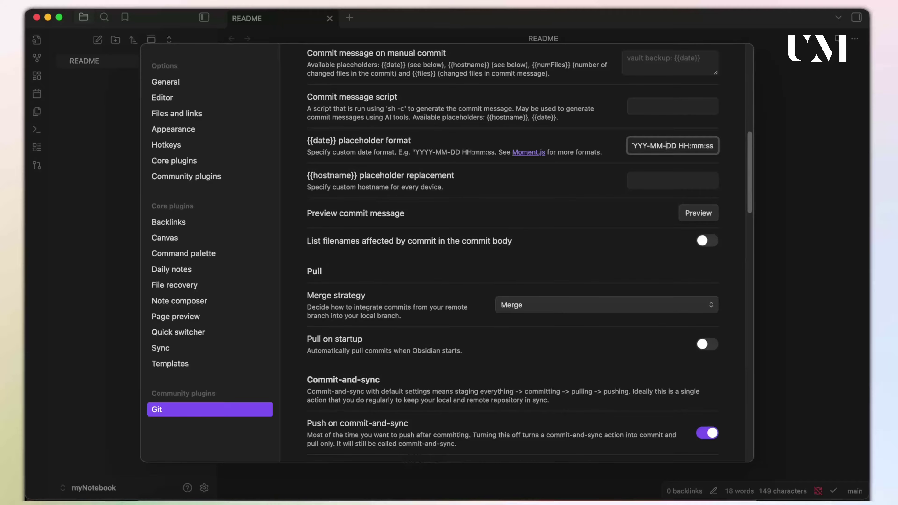
key("super+Tab")
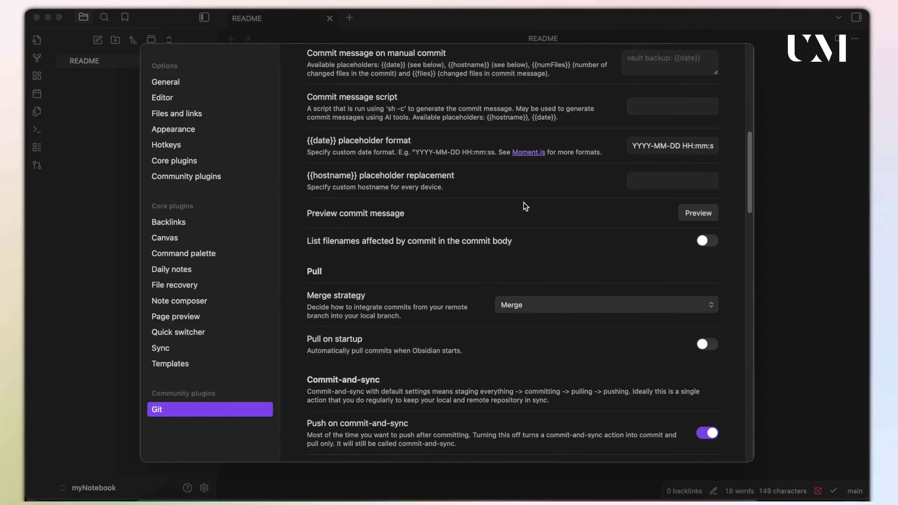
Switch on listing changed filenames in the commit body, then work down through the remaining Git settings.
scroll(516, 195, "down", 3)
left_click(712, 153)
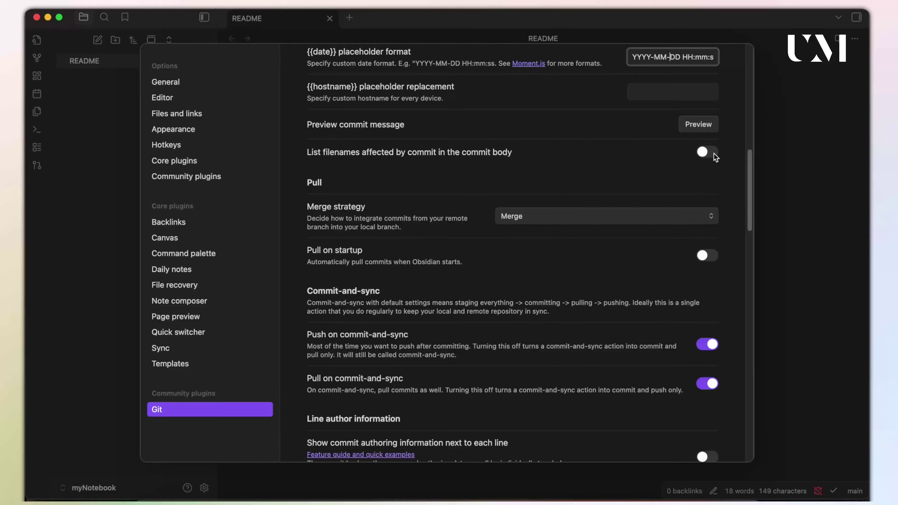
left_click(713, 153)
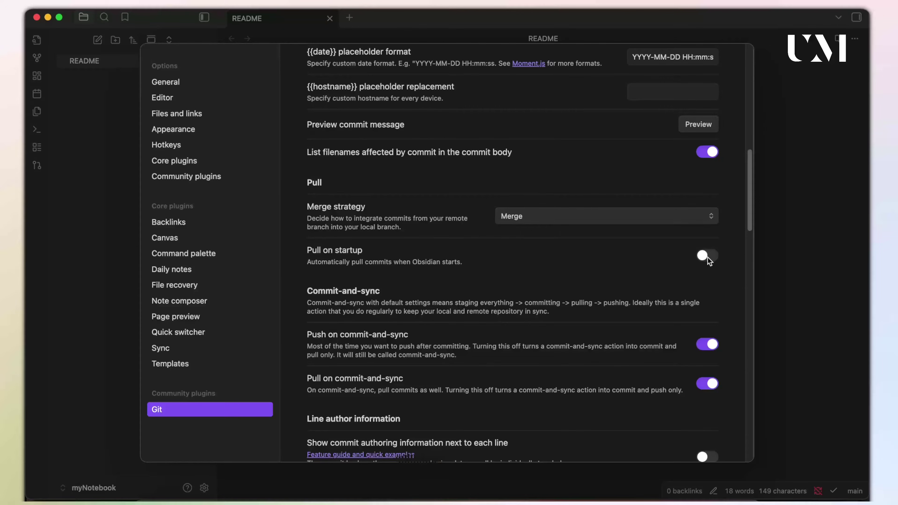
scroll(632, 276, "down", 3)
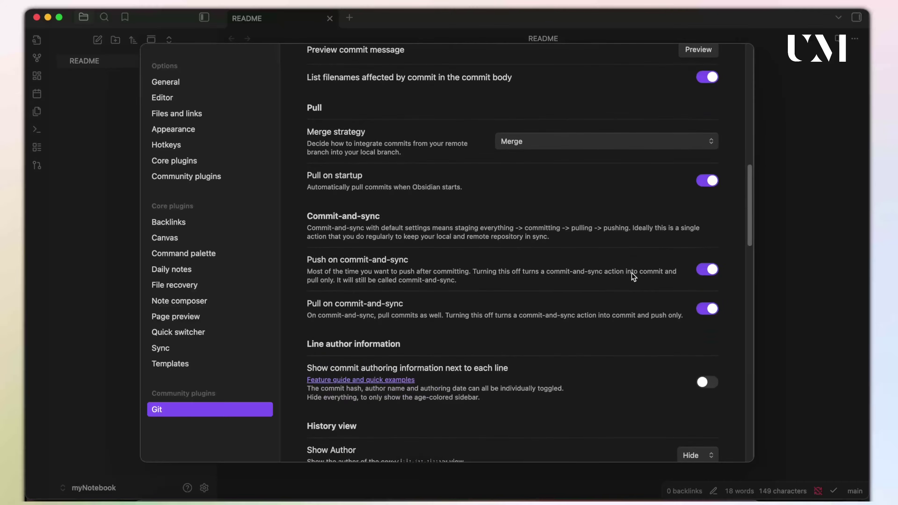
scroll(631, 273, "down", 2)
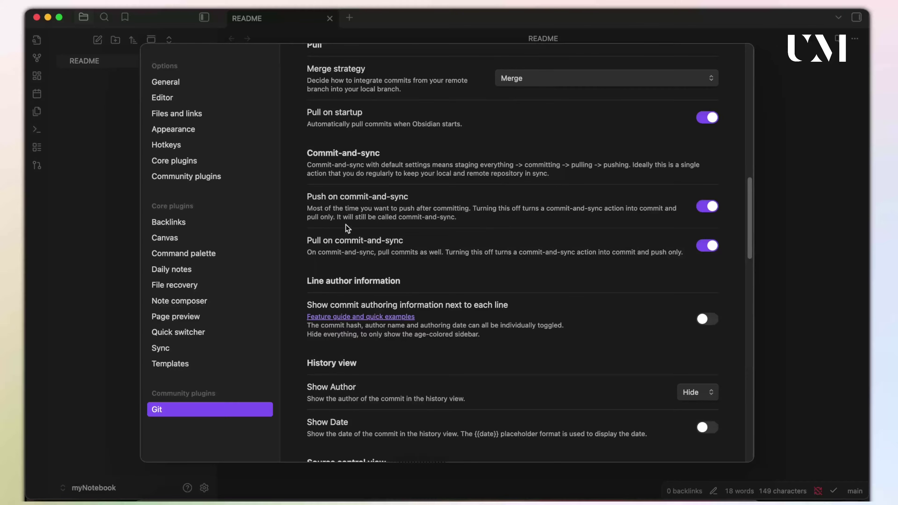
scroll(544, 283, "down", 2)
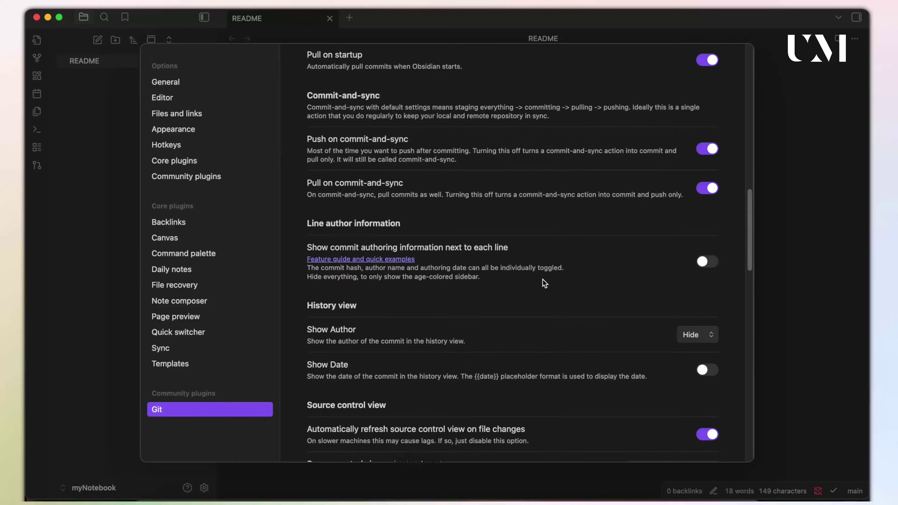
scroll(543, 280, "down", 1)
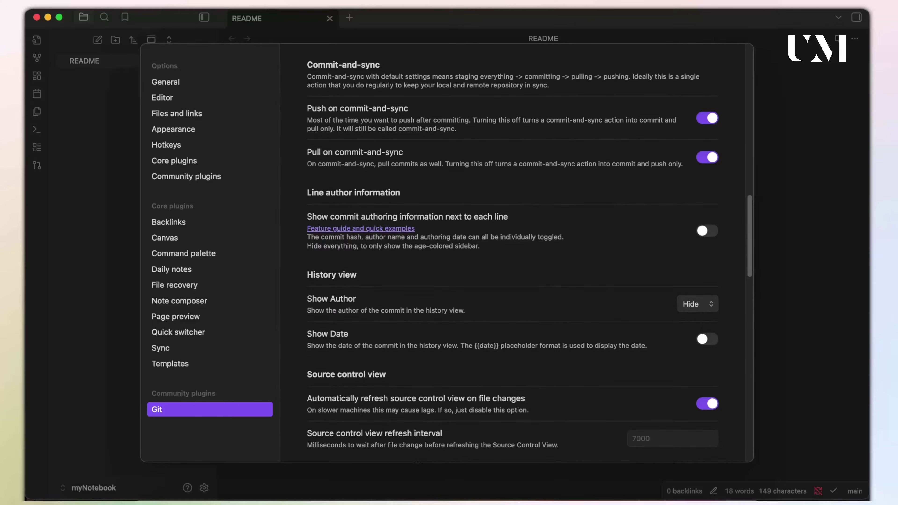
scroll(640, 373, "down", 4)
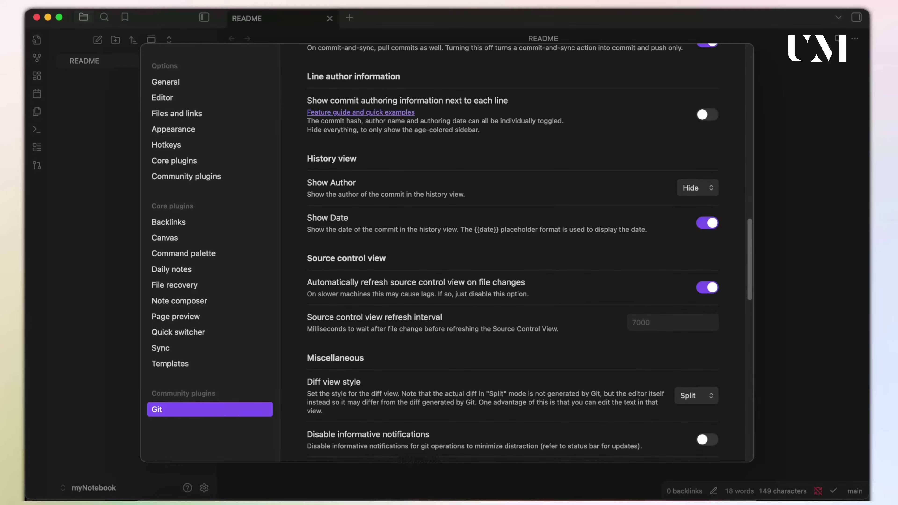
scroll(521, 240, "down", 5)
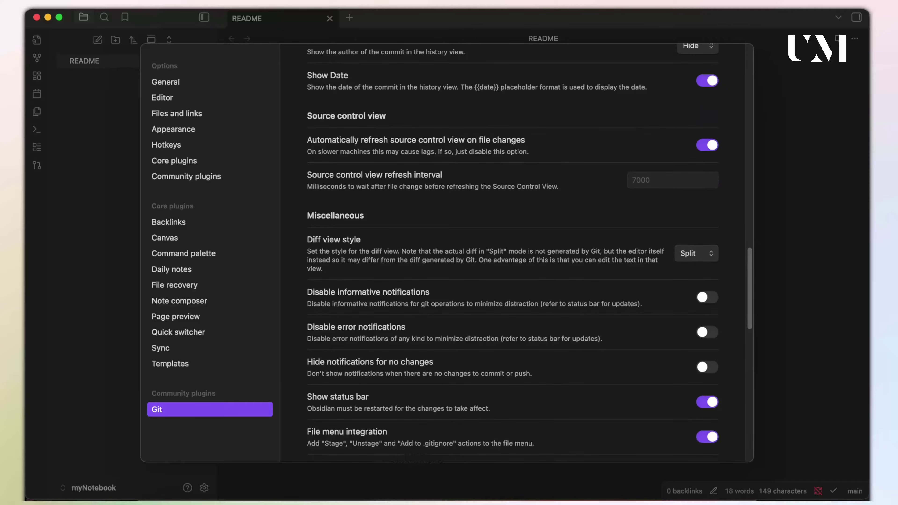
scroll(513, 258, "down", 8)
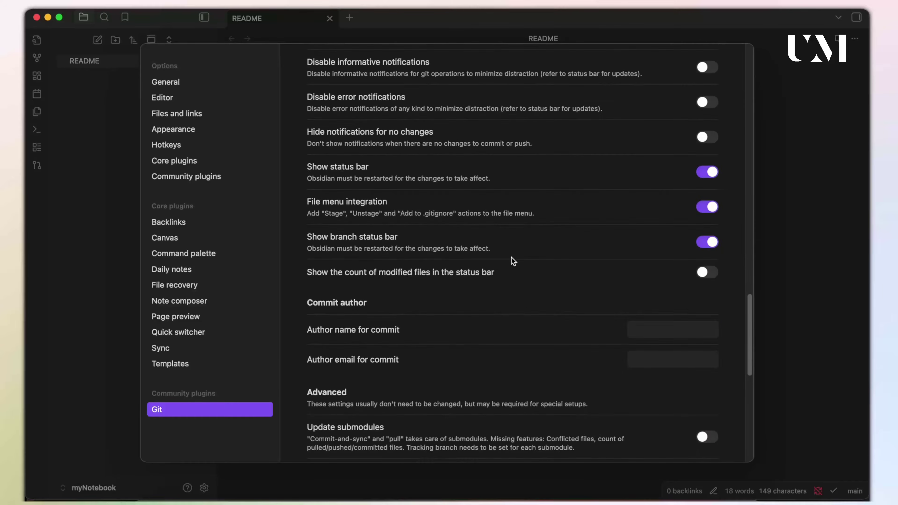
scroll(514, 261, "down", 1)
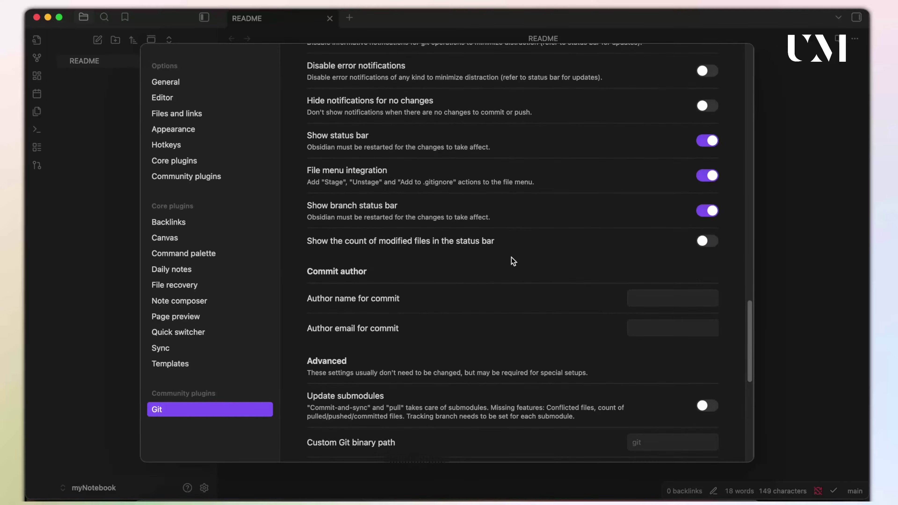
scroll(513, 262, "down", 3)
scroll(513, 261, "up", 1)
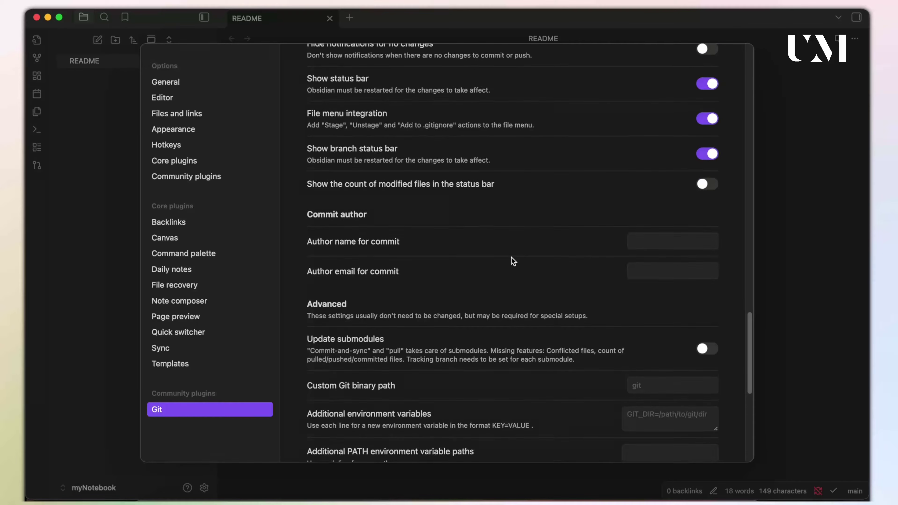
Enter the commit author name and email in the Git plugin settings, then close Settings.
left_click(642, 242)
type("USman")
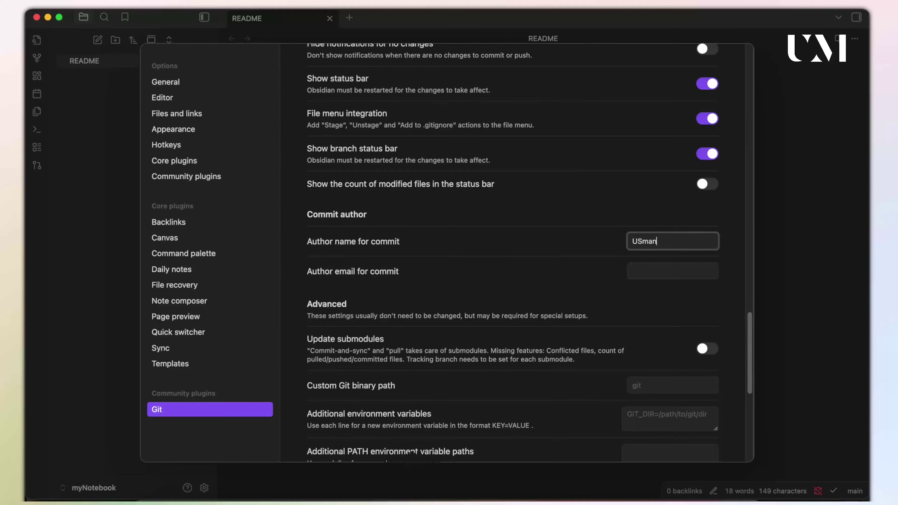
key("BackSpace")
key("BackSpace")
key("BackSpace")
key("BackSpace")
type("sman")
key("Tab")
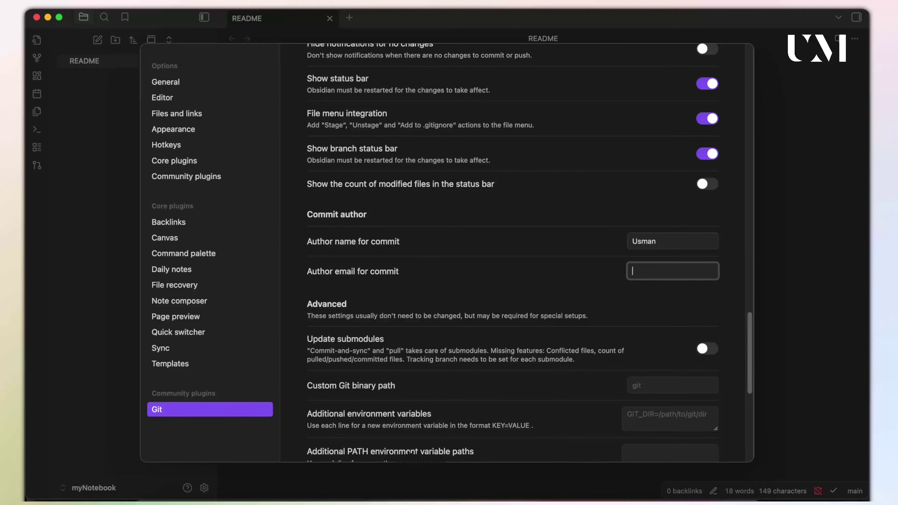
type("usman")
scroll(457, 247, "down", 10)
scroll(458, 248, "up", 15)
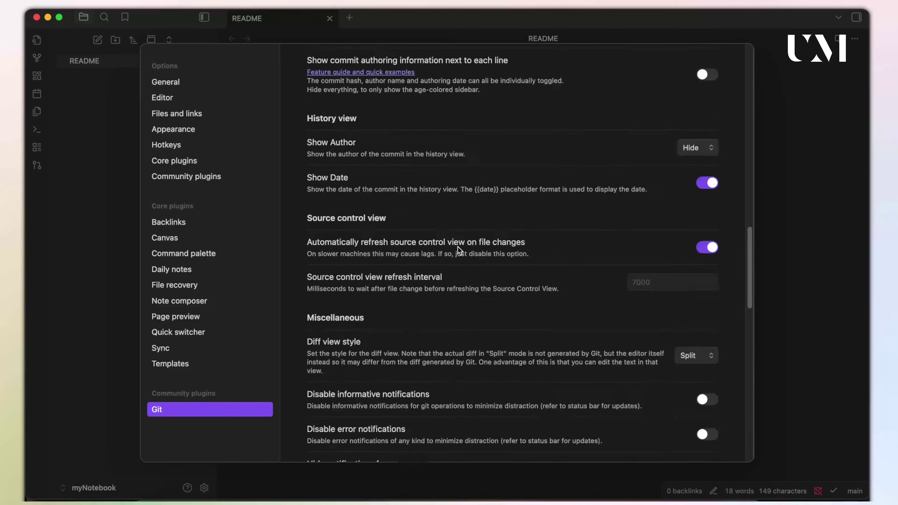
scroll(457, 246, "up", 10)
key("Escape")
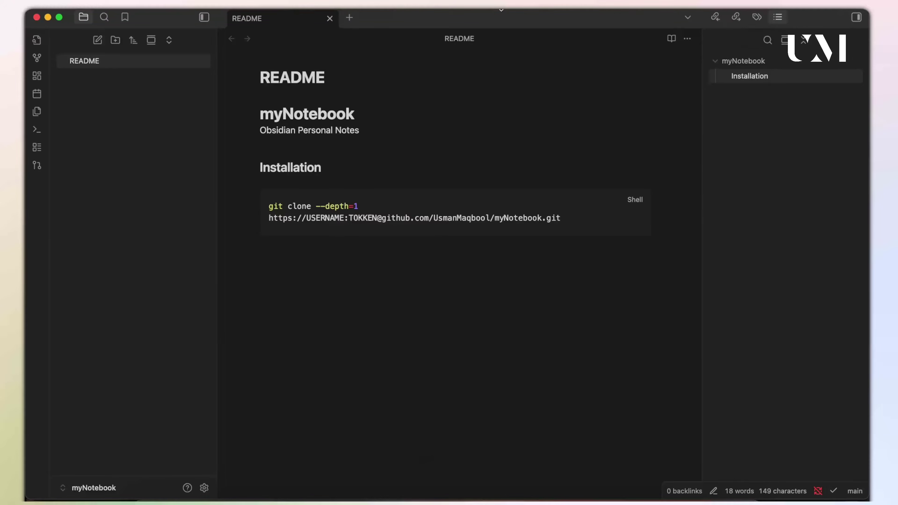
Open Git source control and view diffs of README, styles.css, workspace.json, manifest.json, data.json and app.json.
left_click(38, 167)
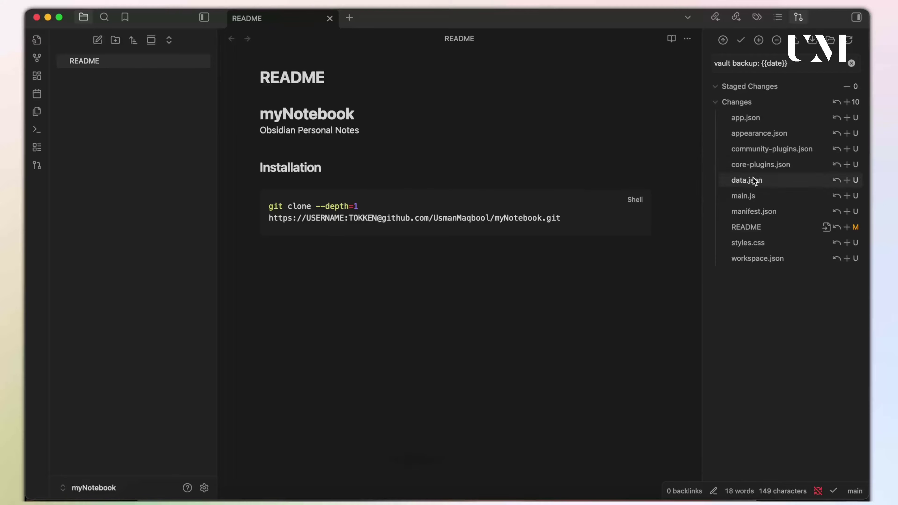
left_click(752, 225)
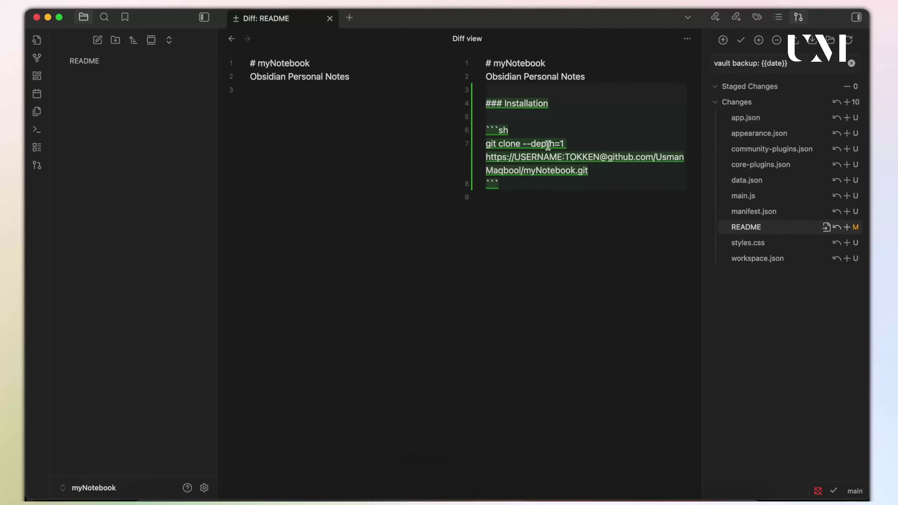
left_click(767, 245)
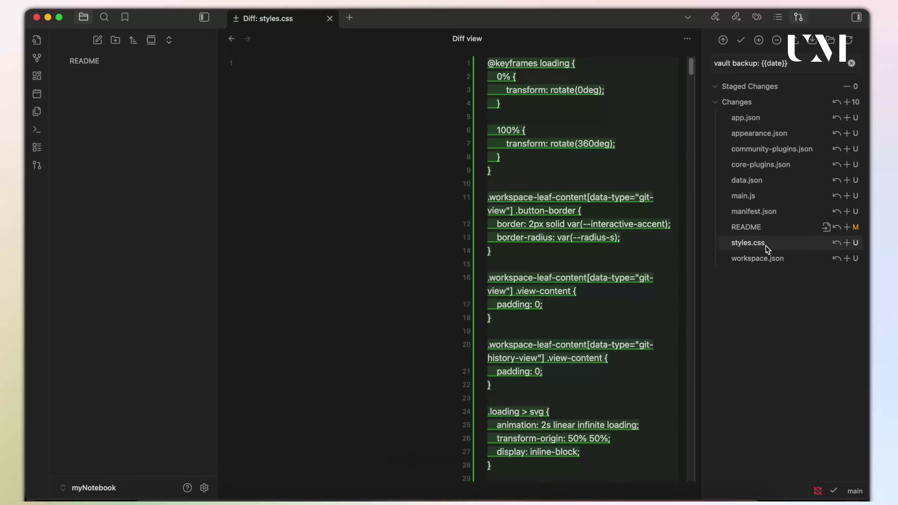
left_click(764, 261)
left_click(755, 212)
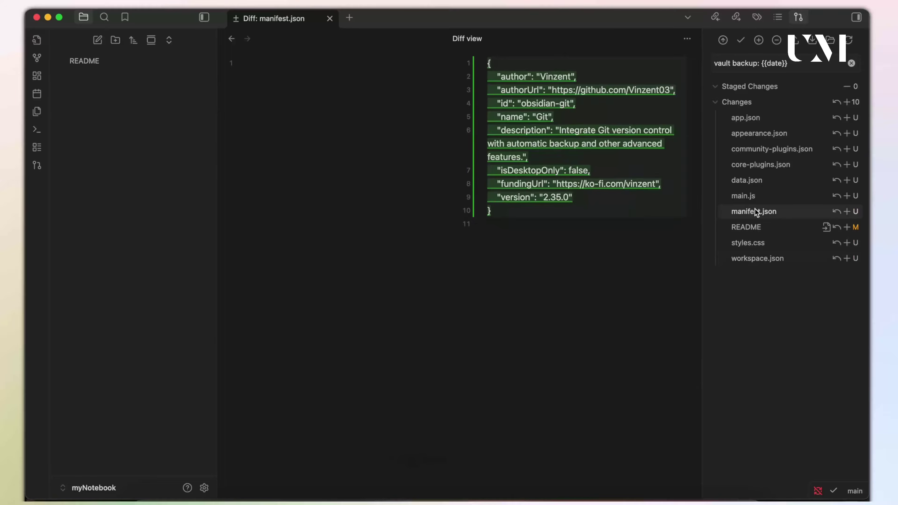
left_click(752, 179)
left_click(751, 119)
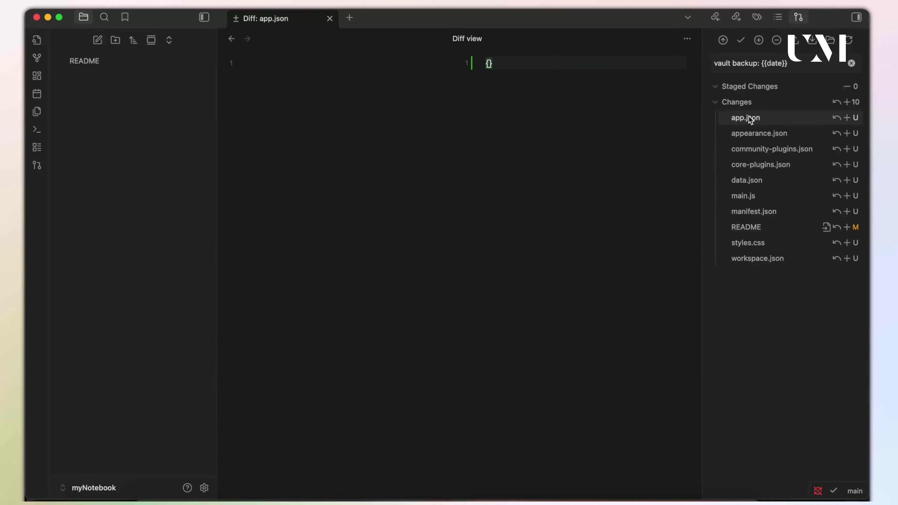
left_click(741, 106)
left_click(741, 106)
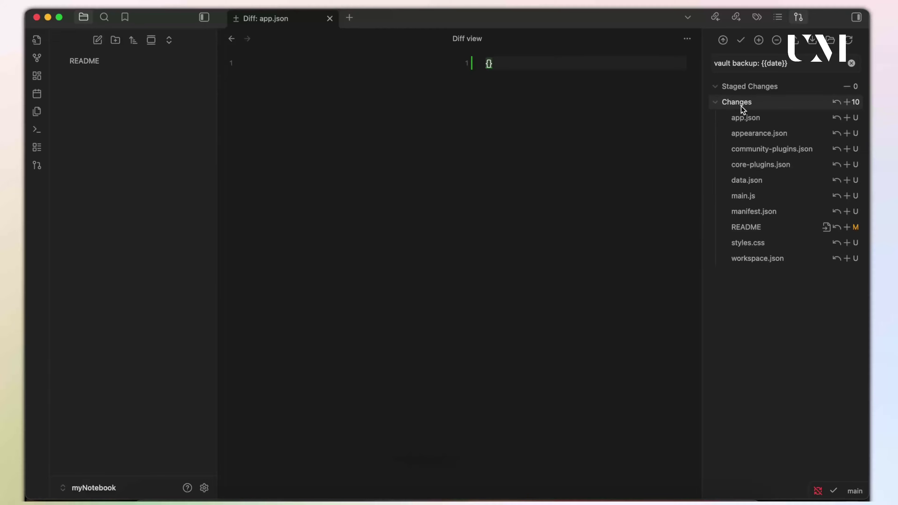
Add community-plugins.json, core-plugins.json, styles.css and workspace.json to .gitignore.
left_click(760, 134)
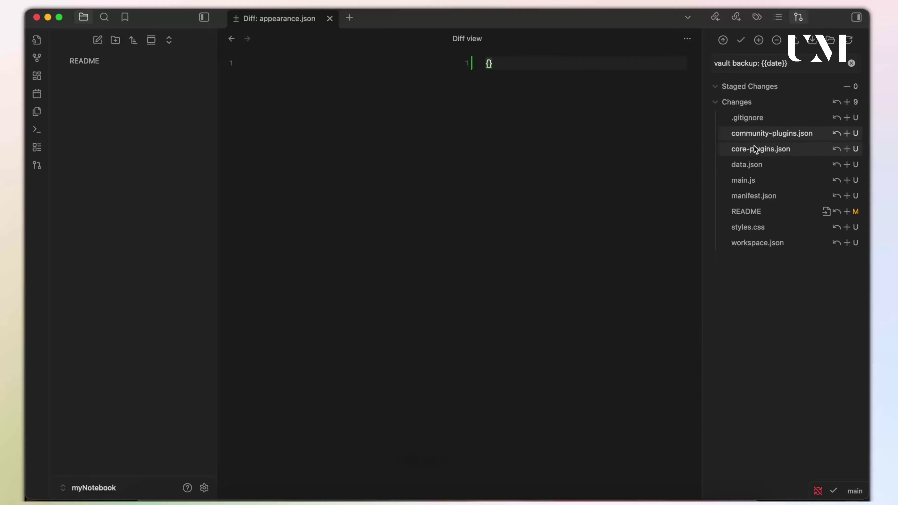
right_click(755, 134)
left_click(771, 140)
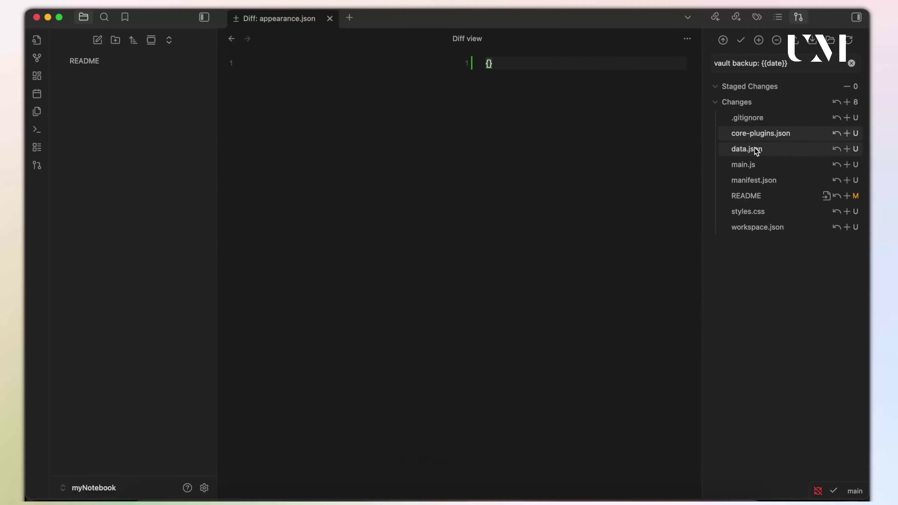
right_click(753, 133)
left_click(768, 139)
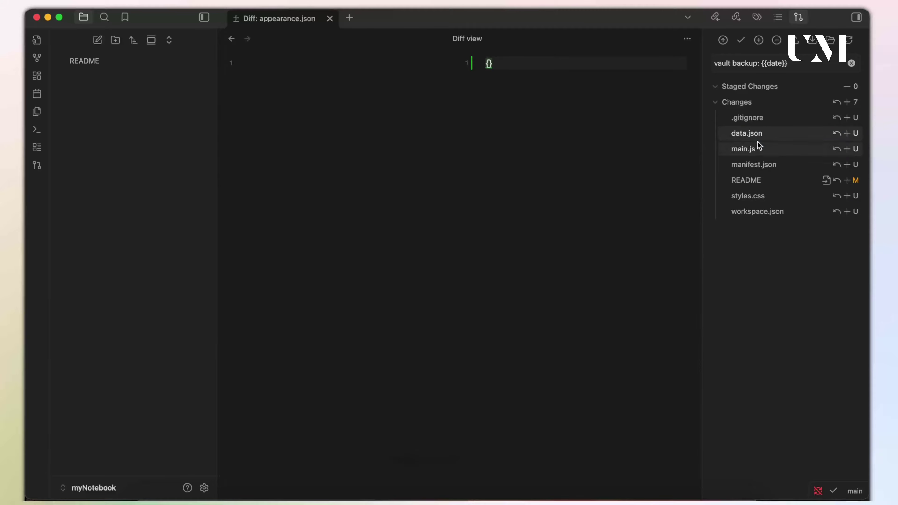
left_click(755, 149)
right_click(755, 150)
left_click(766, 158)
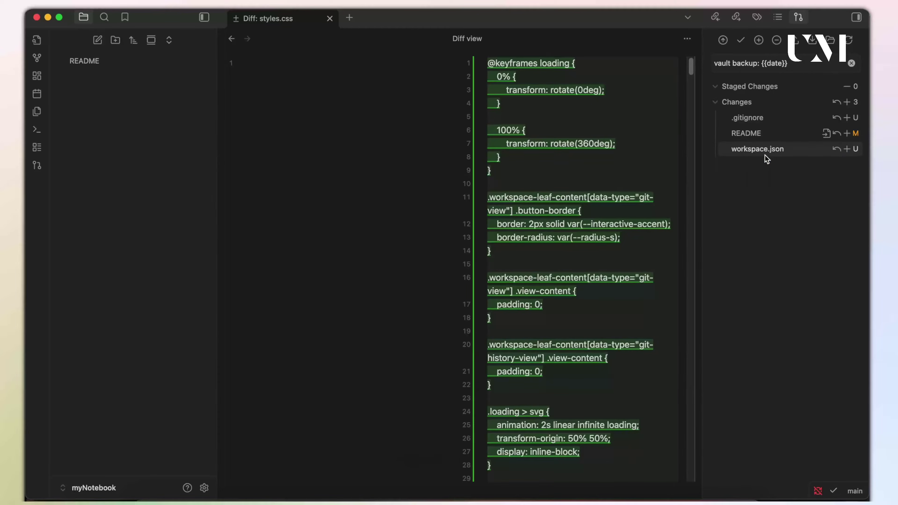
right_click(759, 147)
left_click(771, 153)
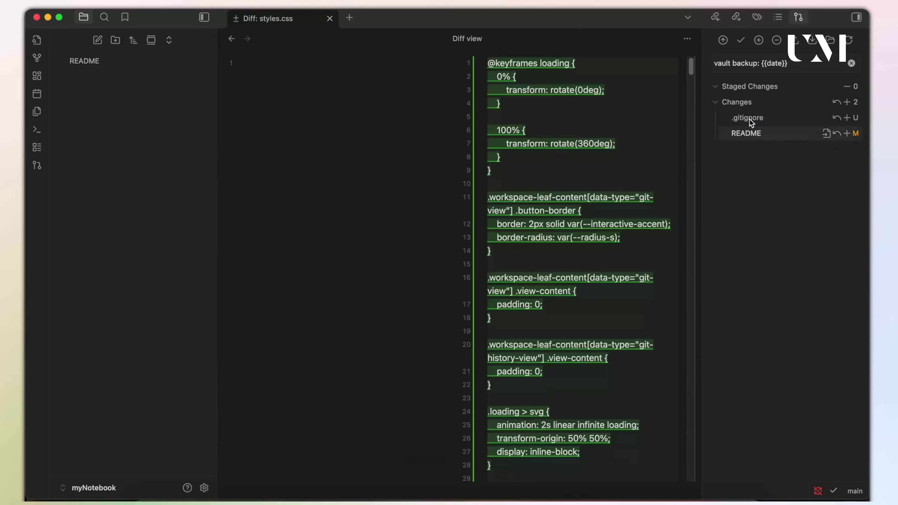
Review the .gitignore and README diffs, then commit and push the two changed files.
left_click(755, 121)
left_click(746, 133)
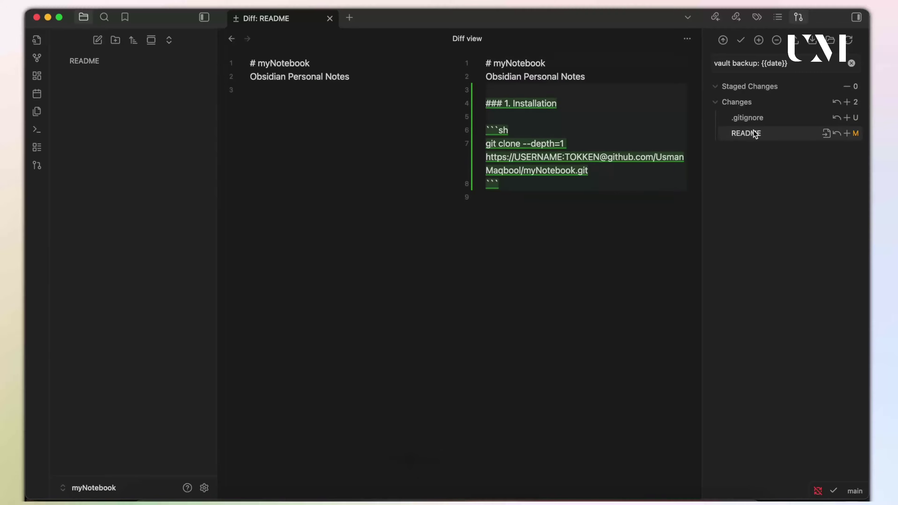
left_click(329, 19)
left_click(102, 59)
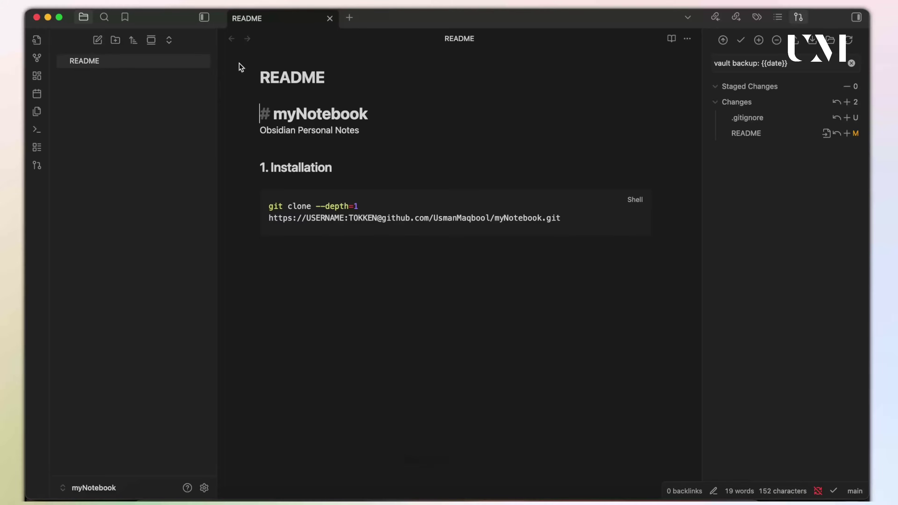
left_click(723, 44)
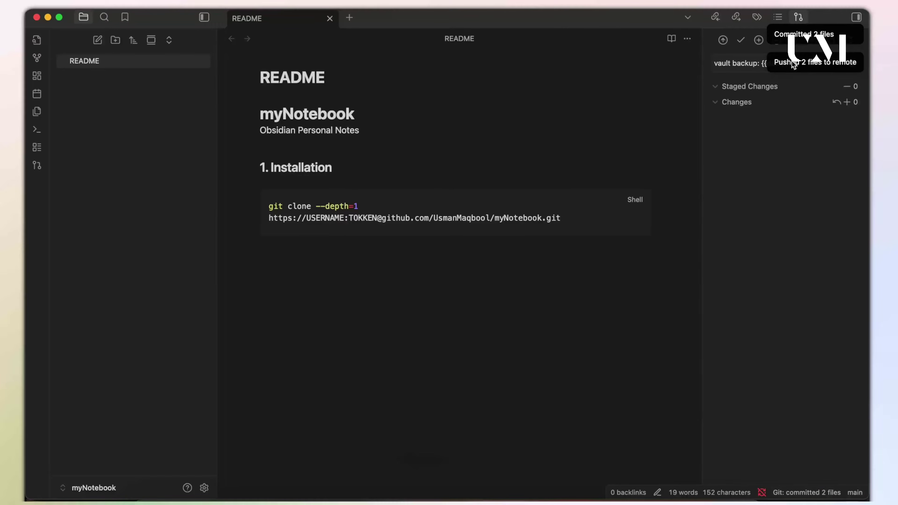
left_click(434, 332)
In the GitHub browser, go back from the new token form to the Personal access tokens list.
left_click(634, 497)
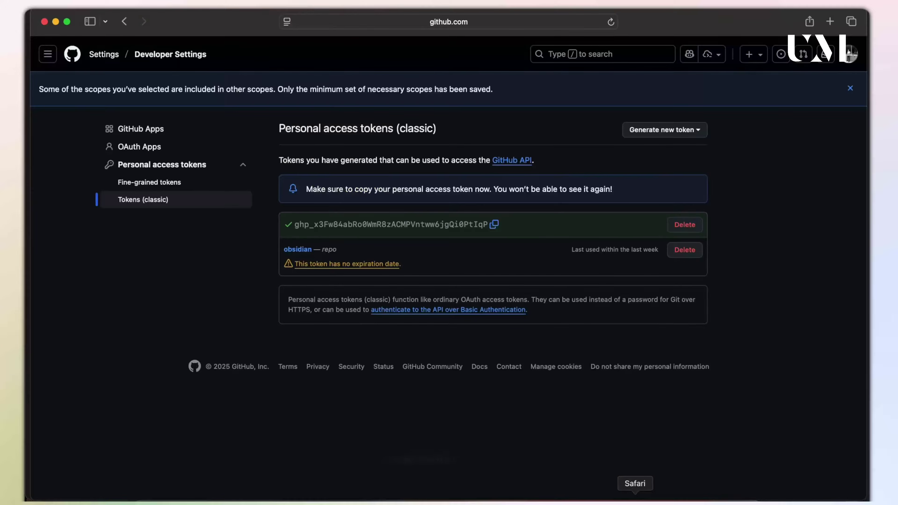
left_click(124, 23)
left_click(124, 23)
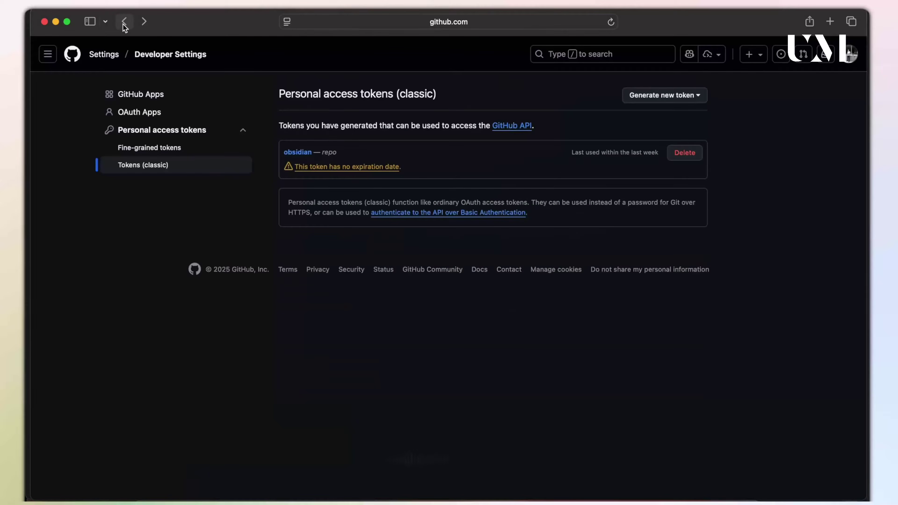
Return to the myNotebook repository page, reload it, and select the README's git clone command.
left_click(124, 23)
left_click(124, 23)
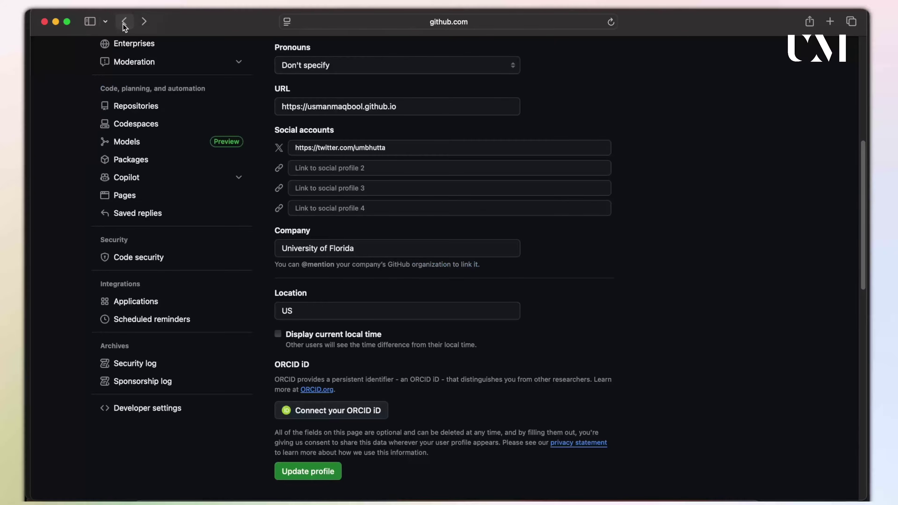
left_click(124, 23)
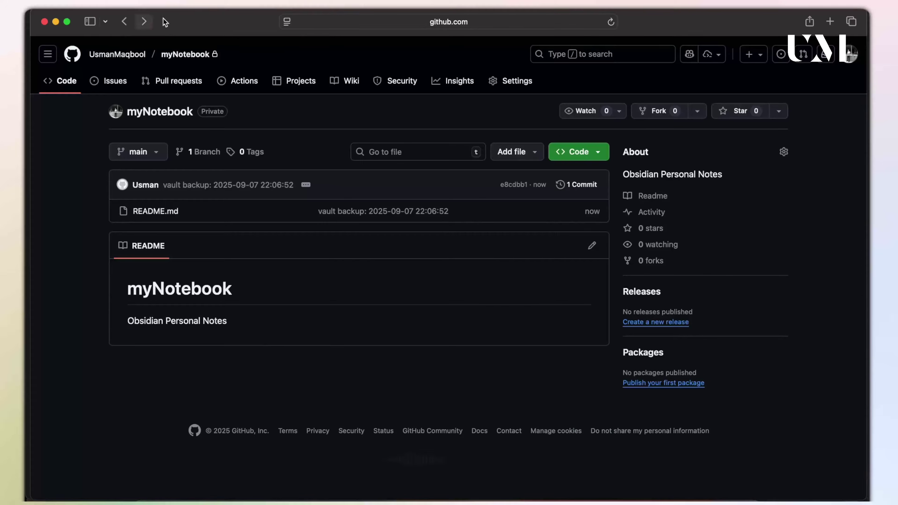
left_click(611, 22)
scroll(312, 306, "down", 1)
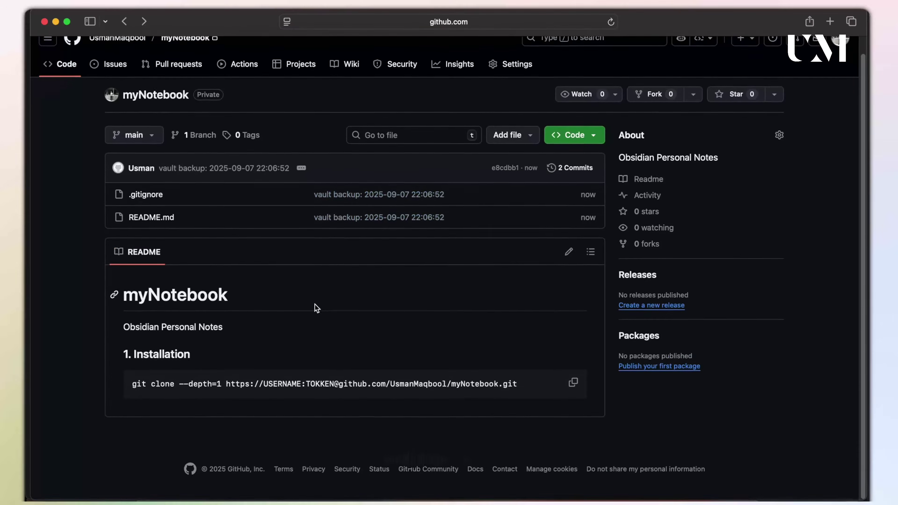
left_click_drag(132, 386, 410, 387)
left_click(477, 375)
triple_click(517, 380)
left_click(517, 342)
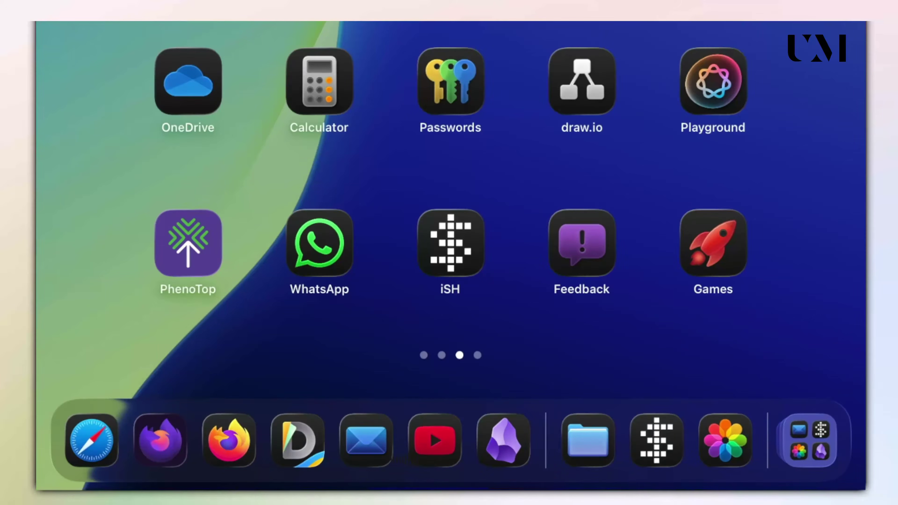
In iSH, install git with 'apk add git' and create a myVault folder.
left_click(451, 243)
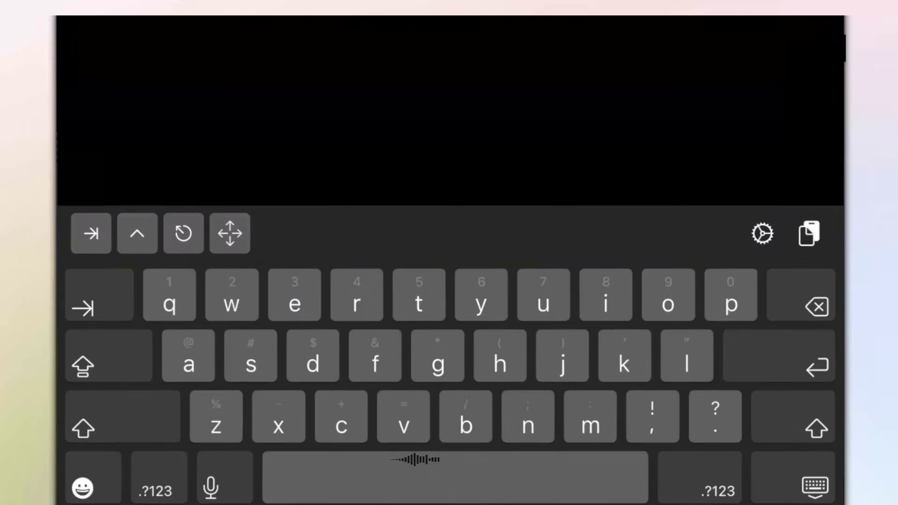
key("ctrl+l")
type("apk ")
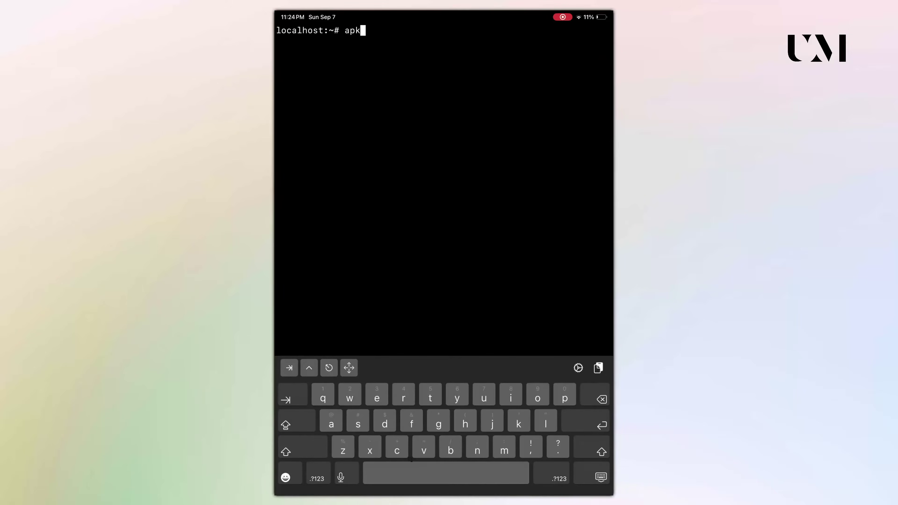
type("add ")
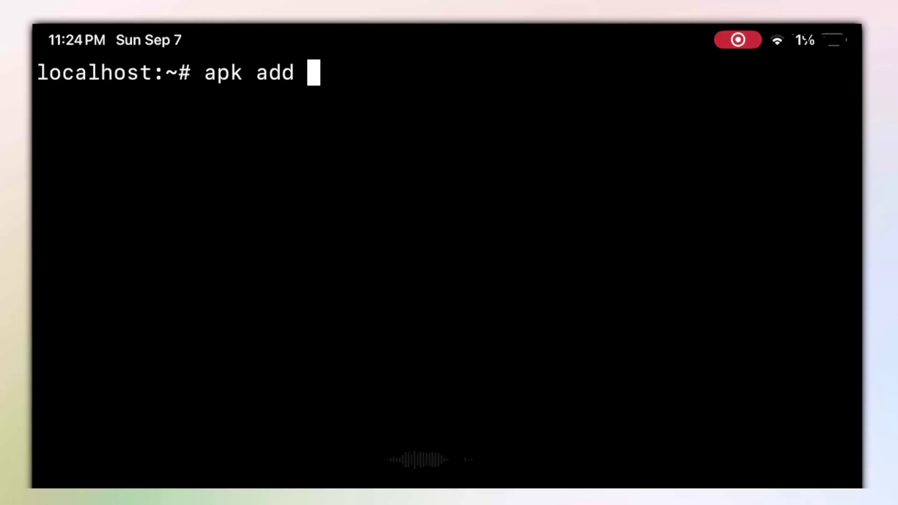
type("git")
key("Return")
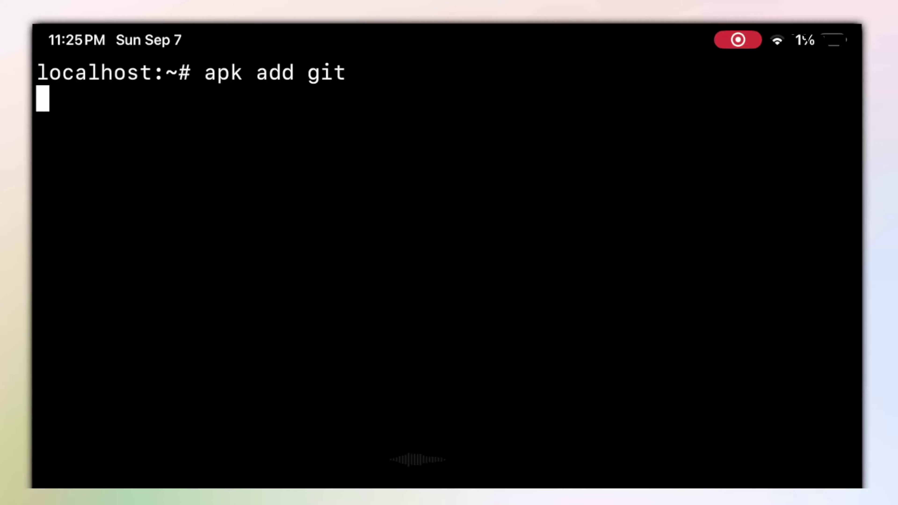
type("ls")
key("Return")
type("mkdir myVault")
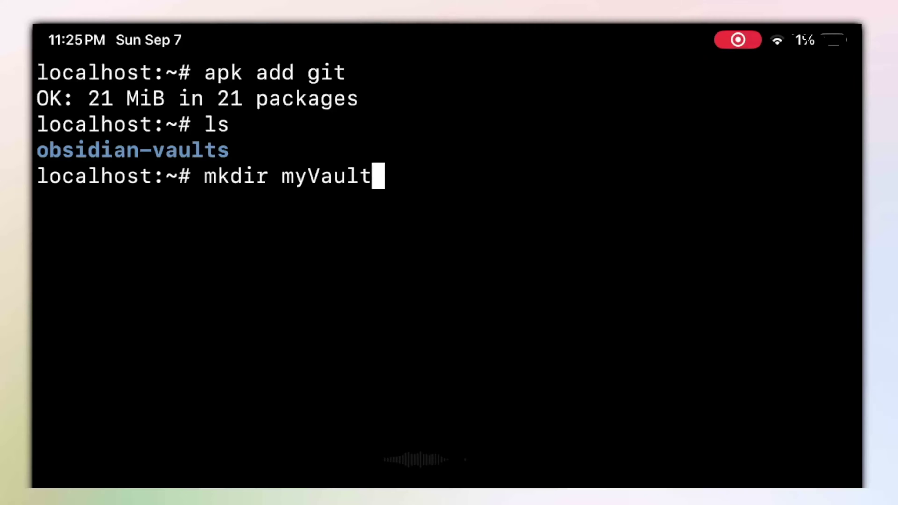
key("Return")
Mount the iPad's Obsidian folder into myVault with 'mount -t ios . myVault/'.
type("mount -t ios . myVault/")
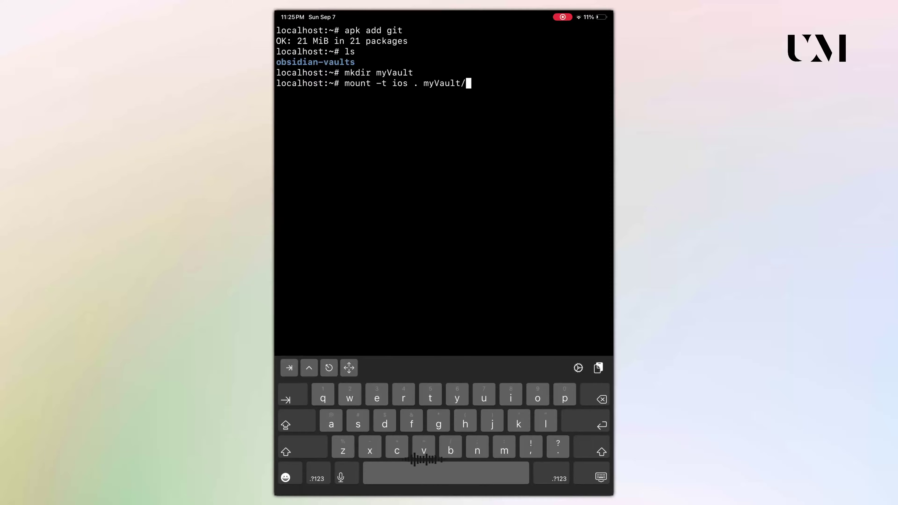
key("Return")
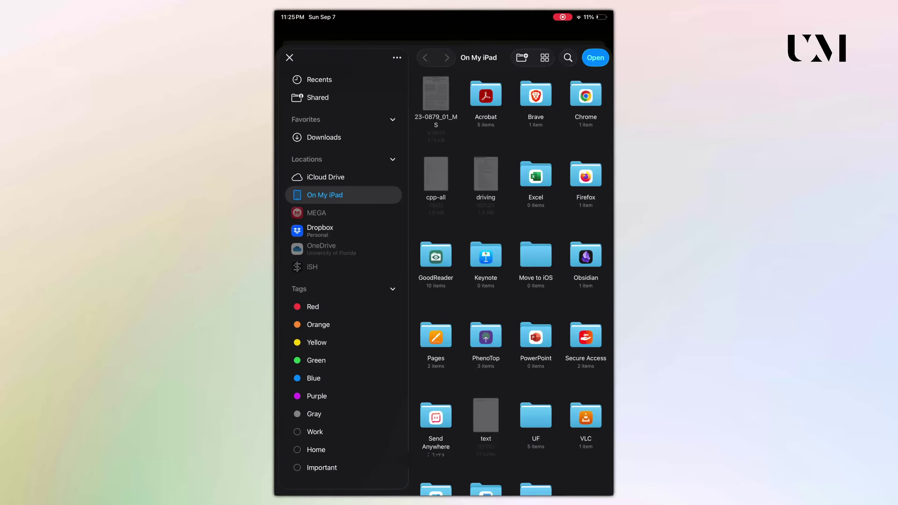
left_click(585, 255)
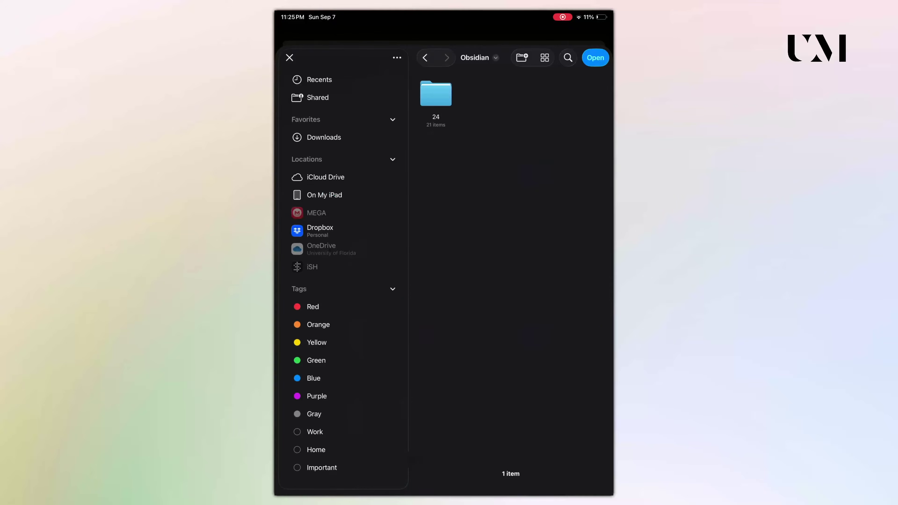
left_click(595, 57)
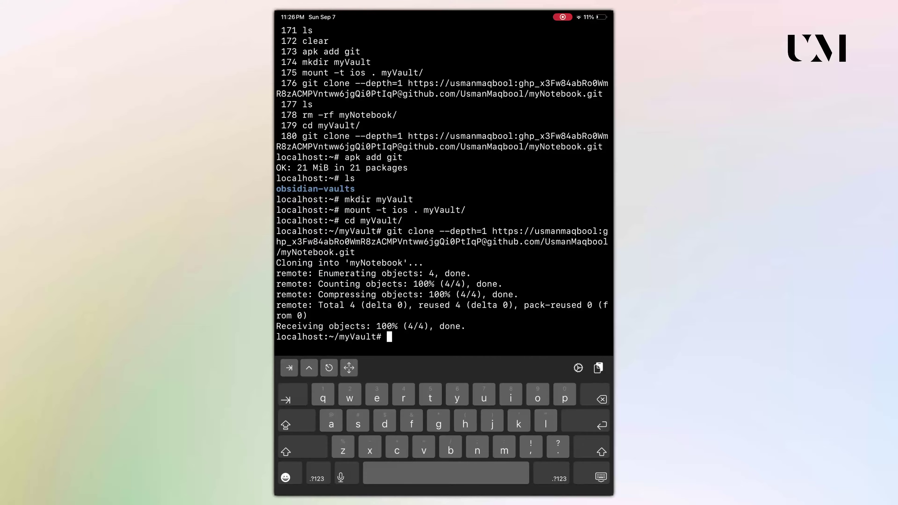
List myVault, move into the myNotebook folder, and list its files.
type("ls")
key("Return")
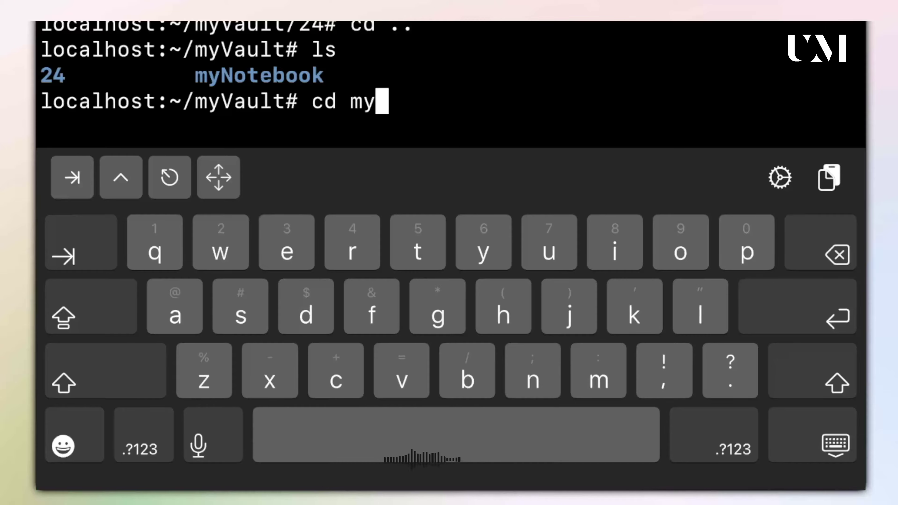
key("Tab")
key("Return")
type("ls")
key("Return")
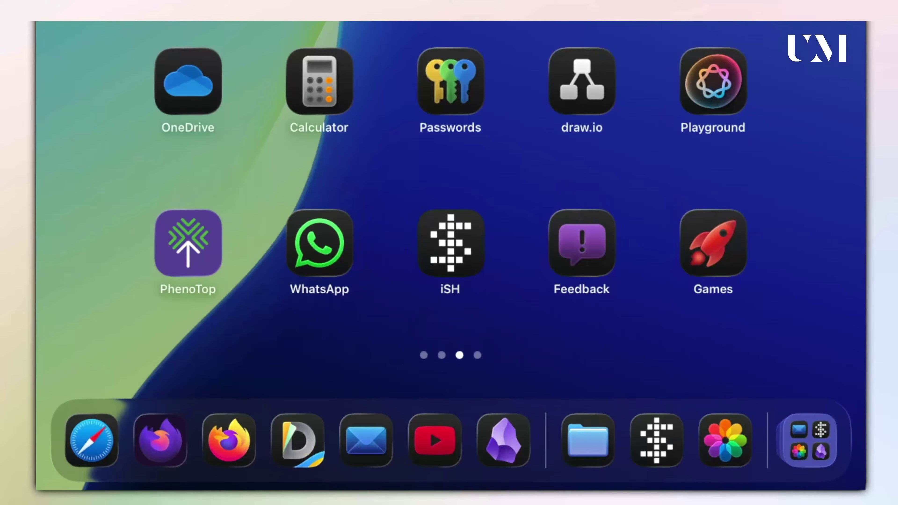
Launch Obsidian on the iPad, switch to the myNotebook vault, and open the README note.
left_click(503, 440)
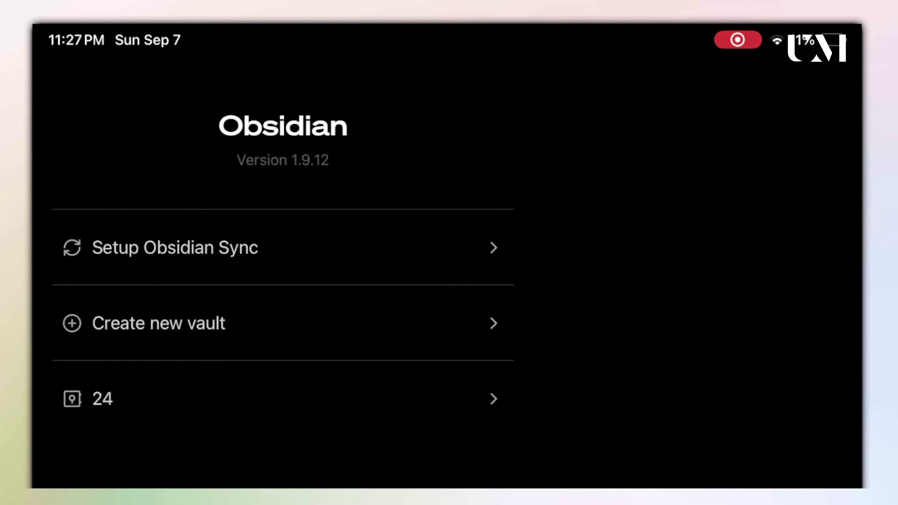
left_click(248, 398)
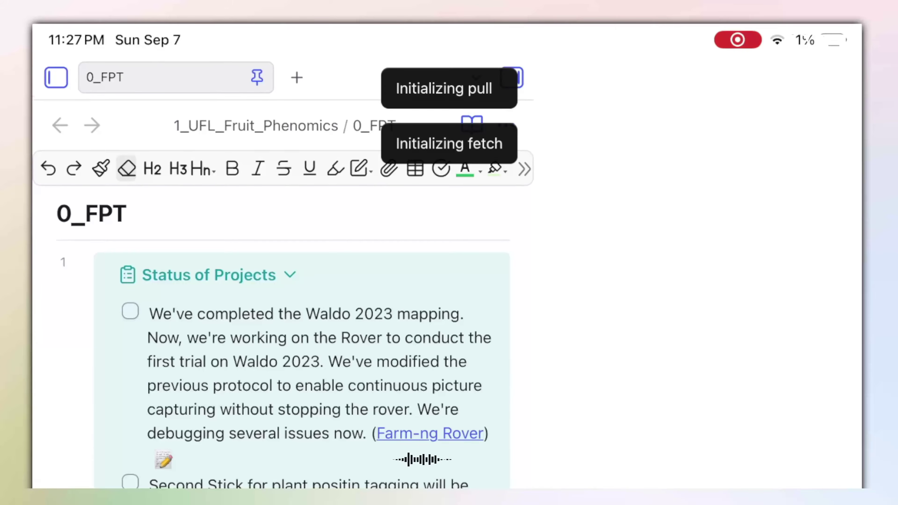
left_click(56, 77)
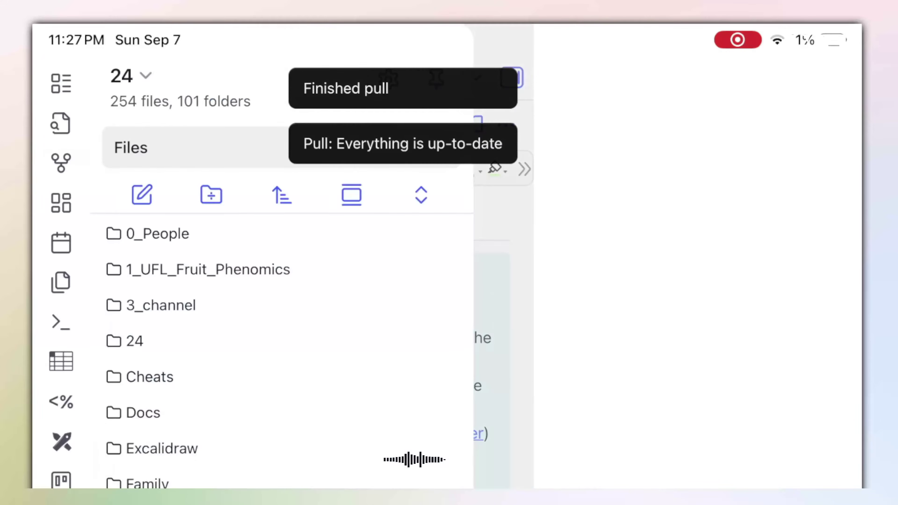
left_click(130, 75)
left_click(120, 147)
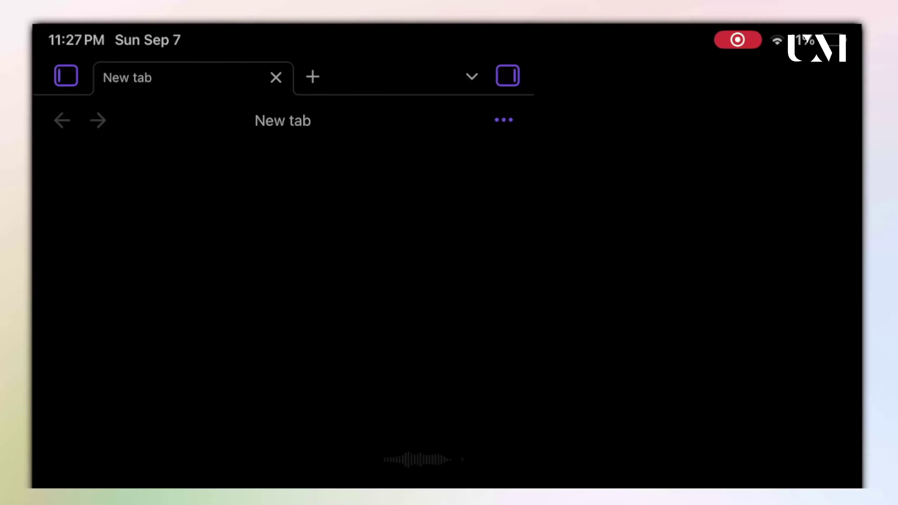
left_click(66, 75)
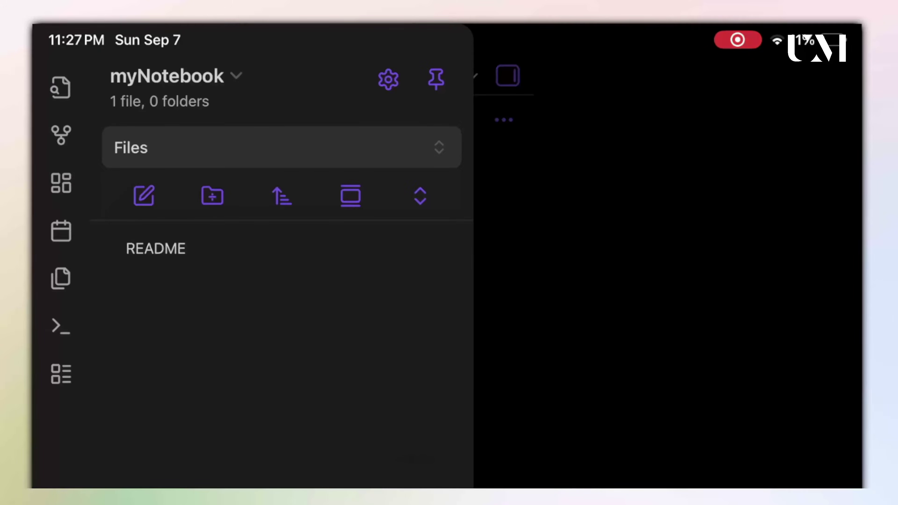
left_click(154, 249)
Turn on community plugins, search the directory for 'Git', and install the Git plugin.
key("super+p")
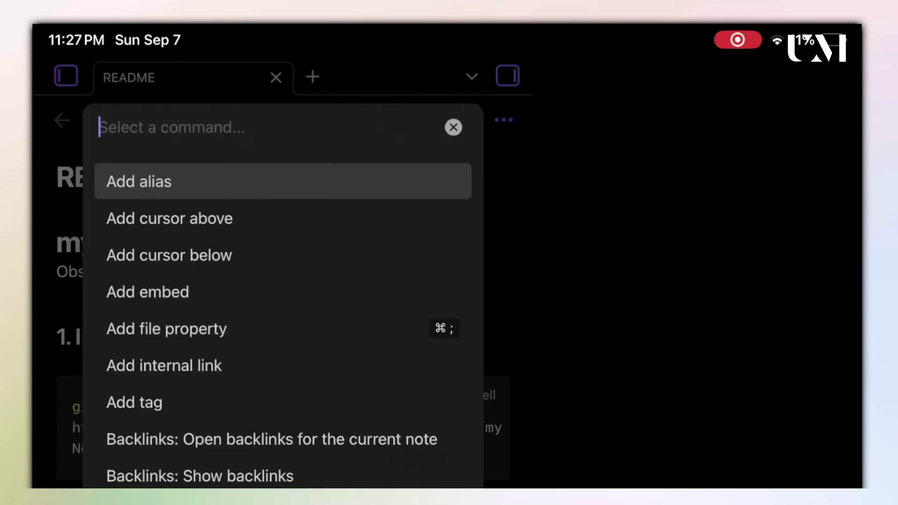
scroll(283, 318, "down", 3)
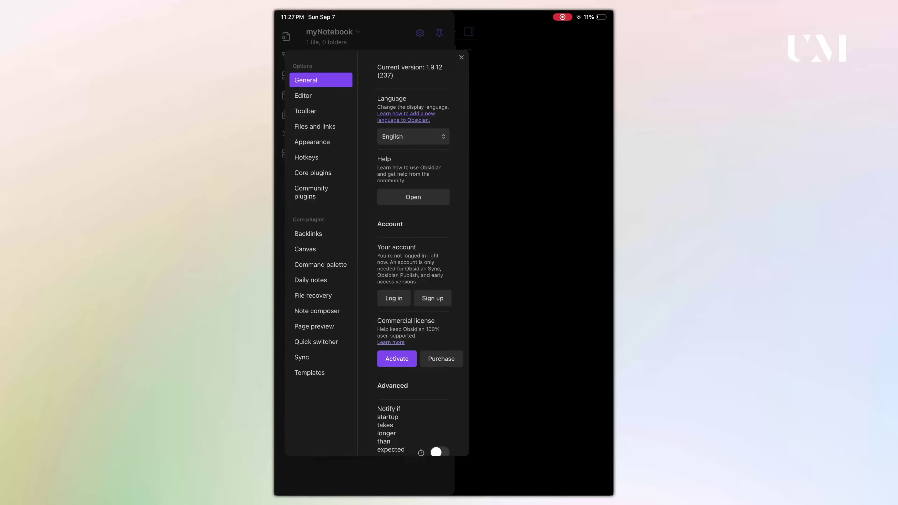
scroll(413, 247, "down", 3)
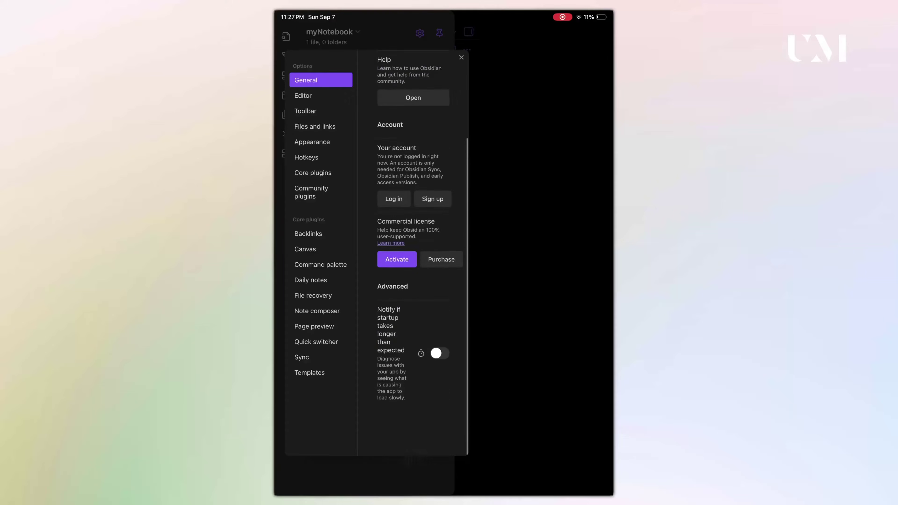
scroll(413, 248, "up", 3)
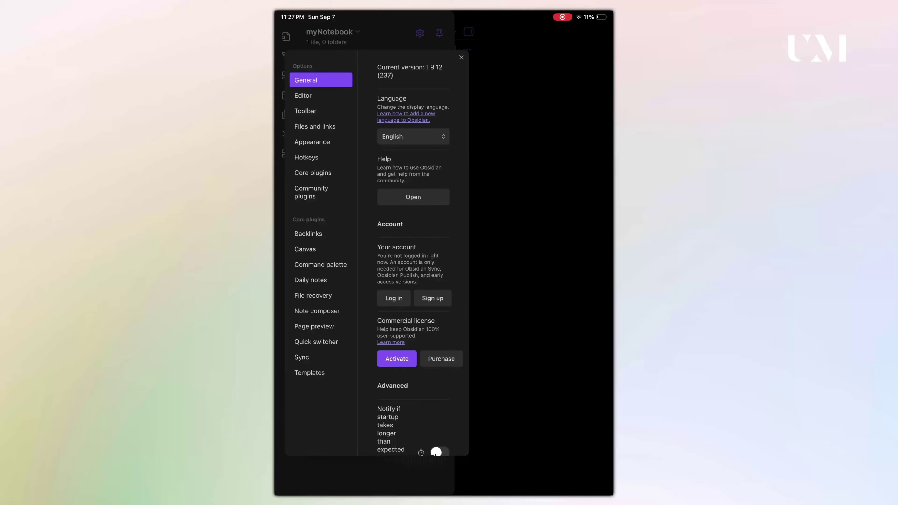
left_click(311, 192)
left_click(413, 389)
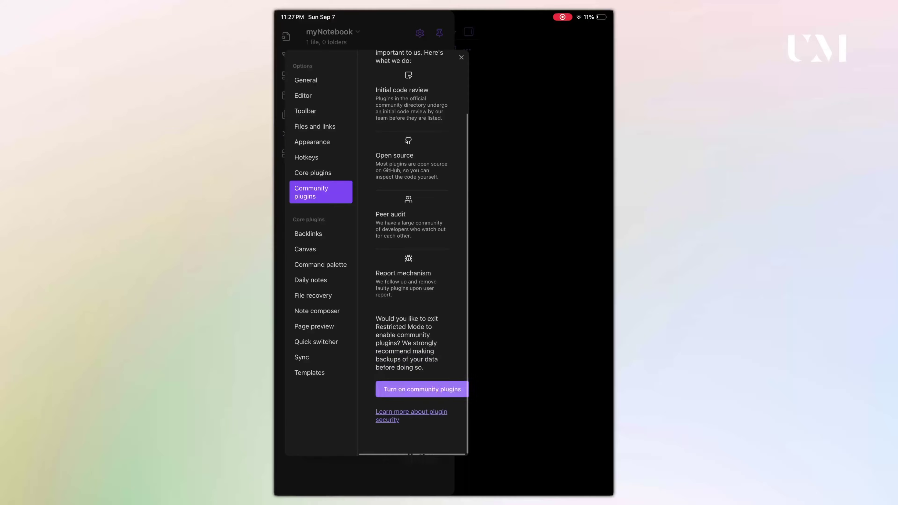
left_click(412, 166)
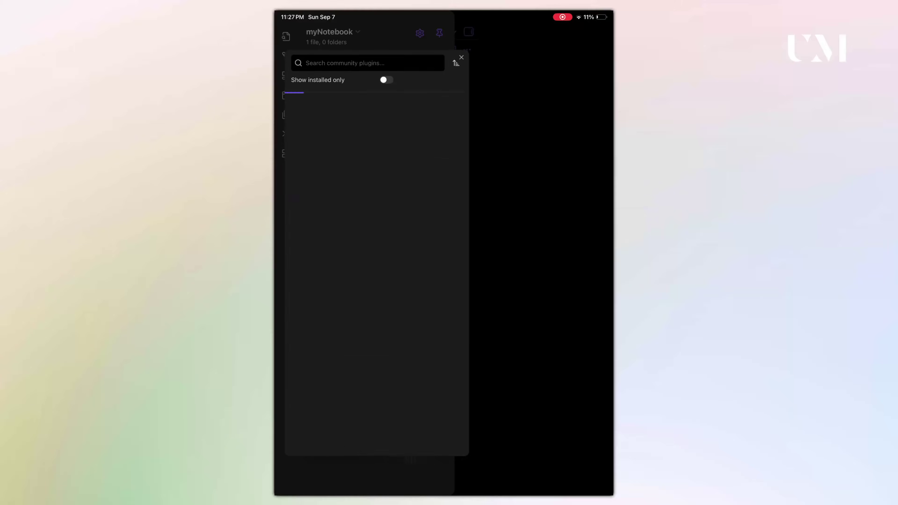
type("Git")
left_click(341, 139)
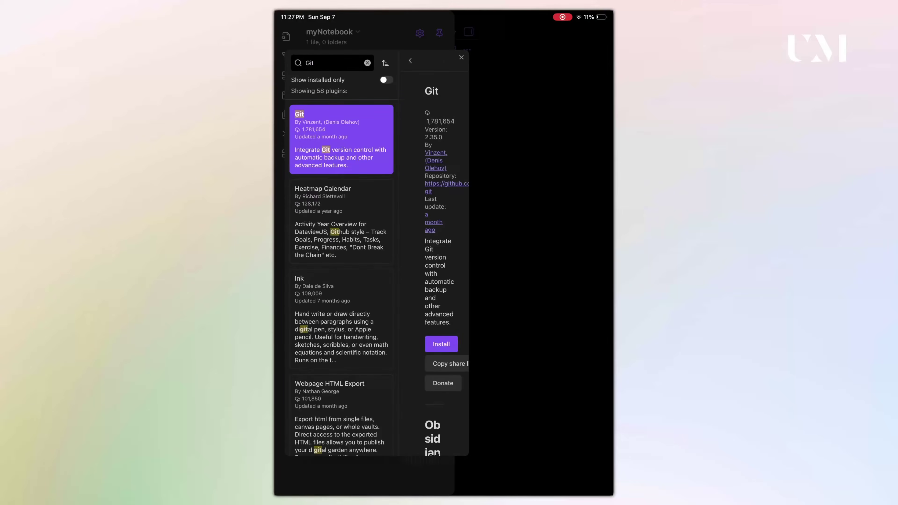
left_click(433, 343)
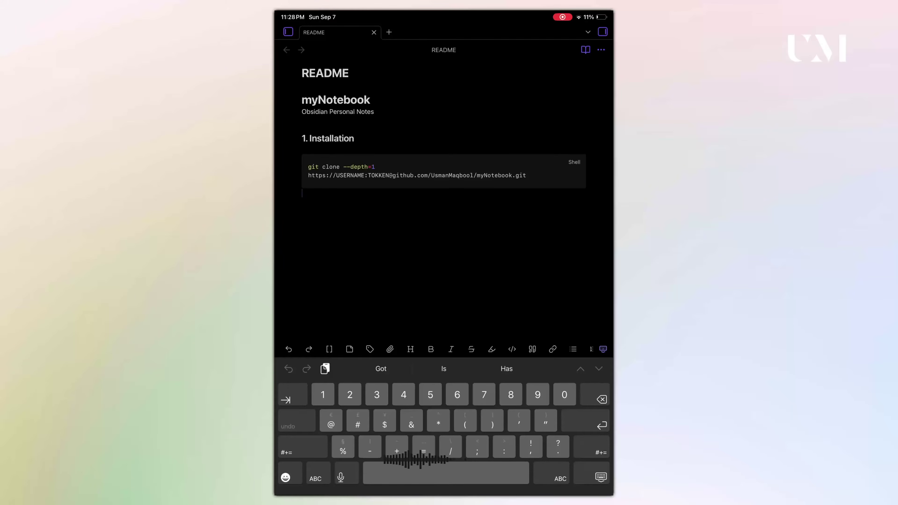
Add a '#### 1.1 iOS iPhone iPad' heading to the README with 'Testing' beneath it.
type("#### 1.1 iOS")
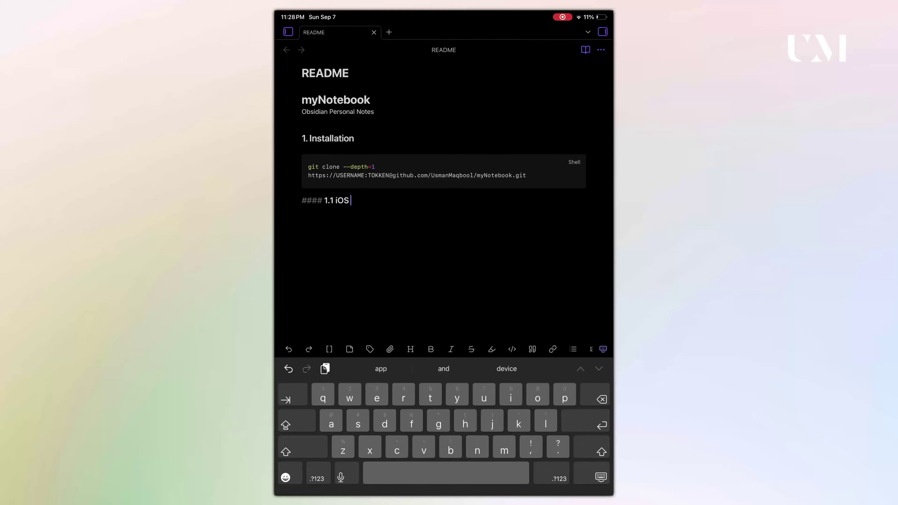
type(" iPhone iPad")
key("Return")
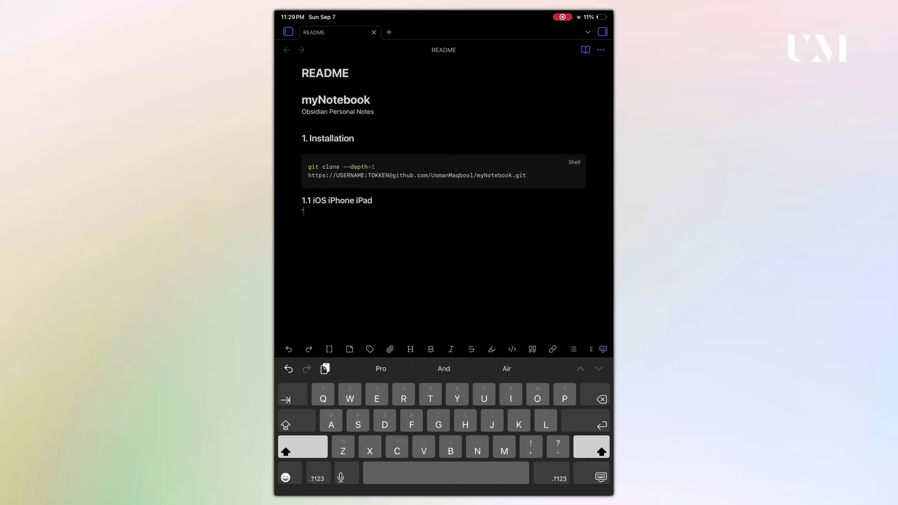
type("Testing")
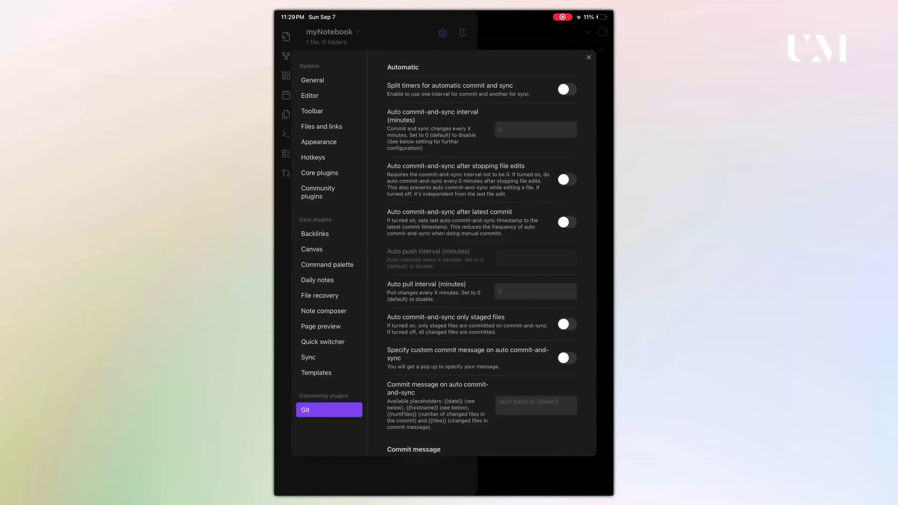
Enable Pull on startup in the Git plugin settings, then show the Source Control panel.
scroll(481, 254, "down", 12)
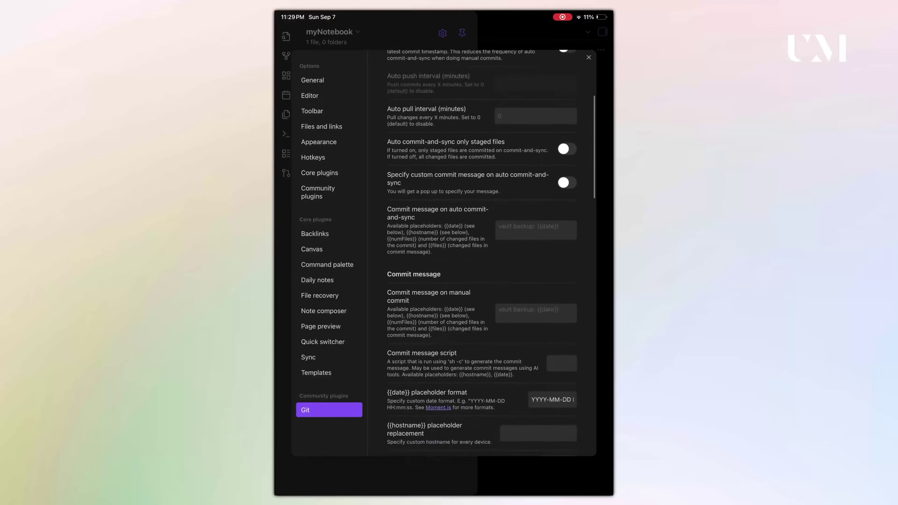
scroll(481, 253, "down", 2)
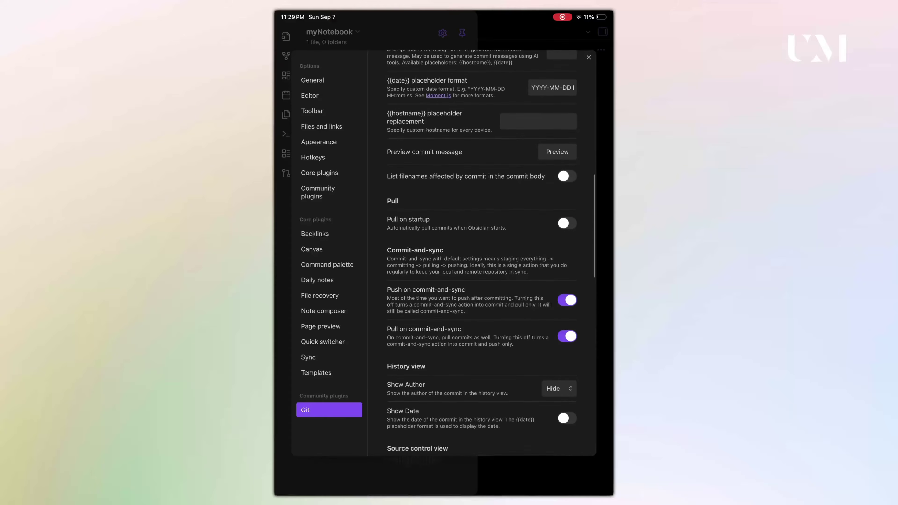
left_click(567, 223)
scroll(482, 253, "down", 7)
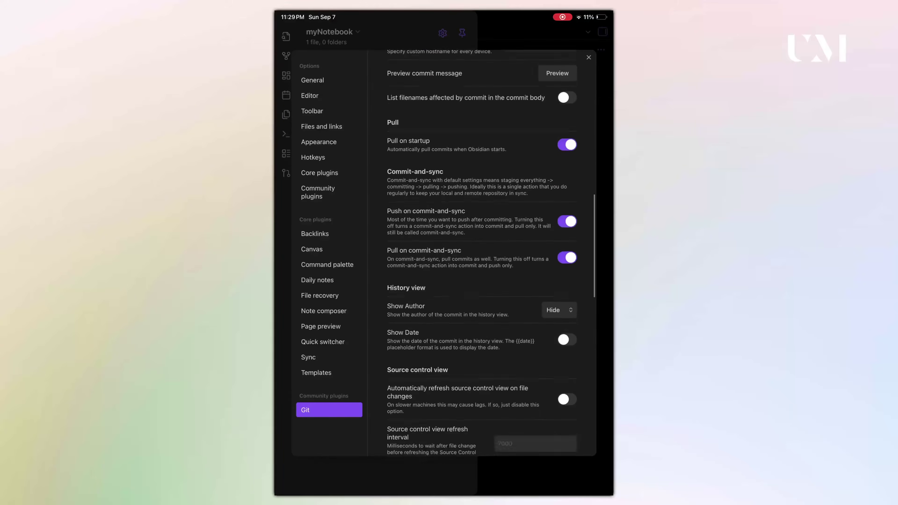
left_click(588, 57)
left_click(836, 76)
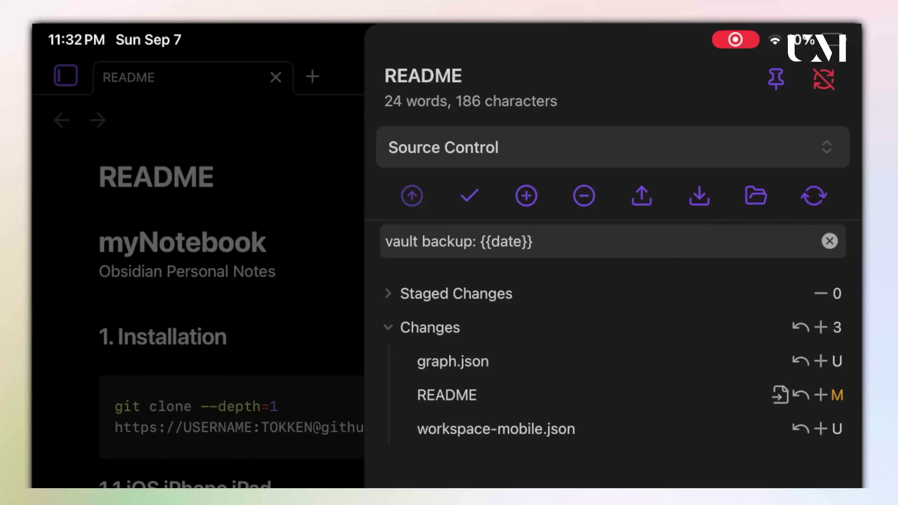
Commit and push the iPad's graph.json, README and workspace-mobile.json changes to GitHub.
left_click(641, 195)
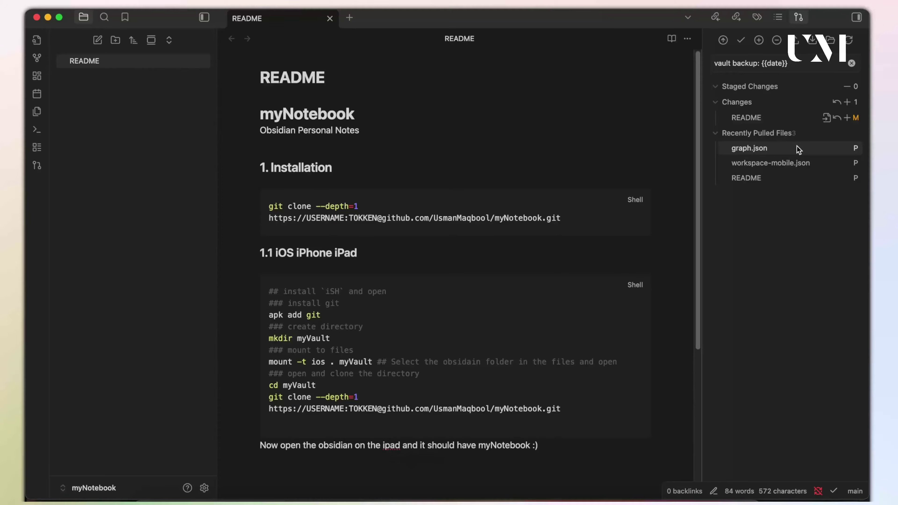
Commit the desktop's .gitignore and README changes from the Source Control panel.
left_click(723, 40)
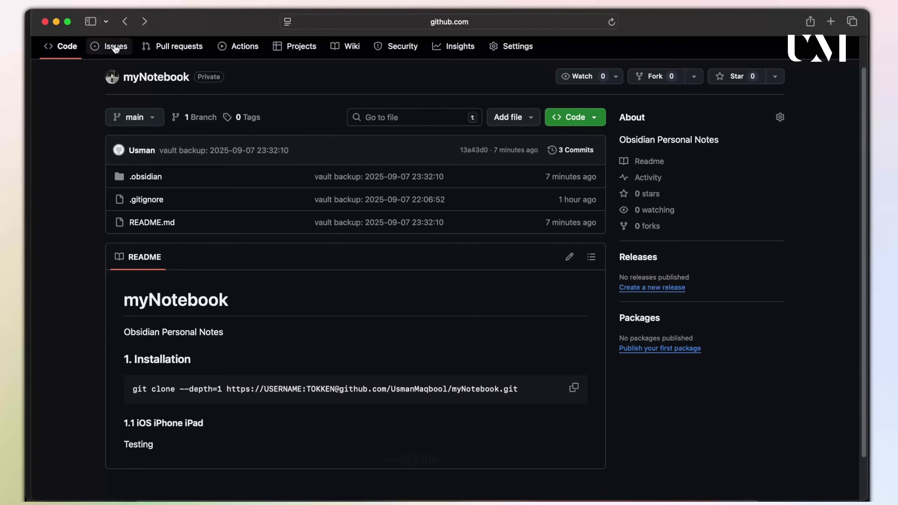
Reload the myNotebook repository page and scroll down to the README's 1.1 iOS iPhone iPad section.
left_click(612, 22)
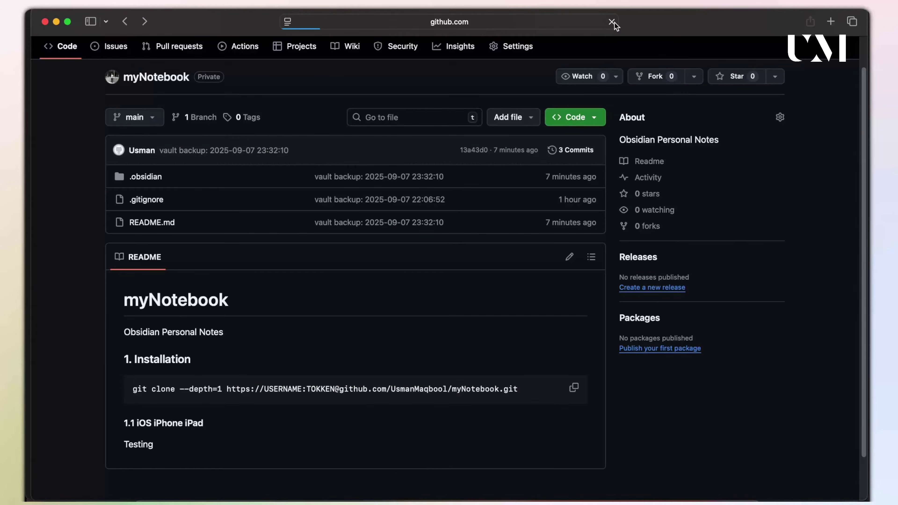
scroll(377, 339, "down", 5)
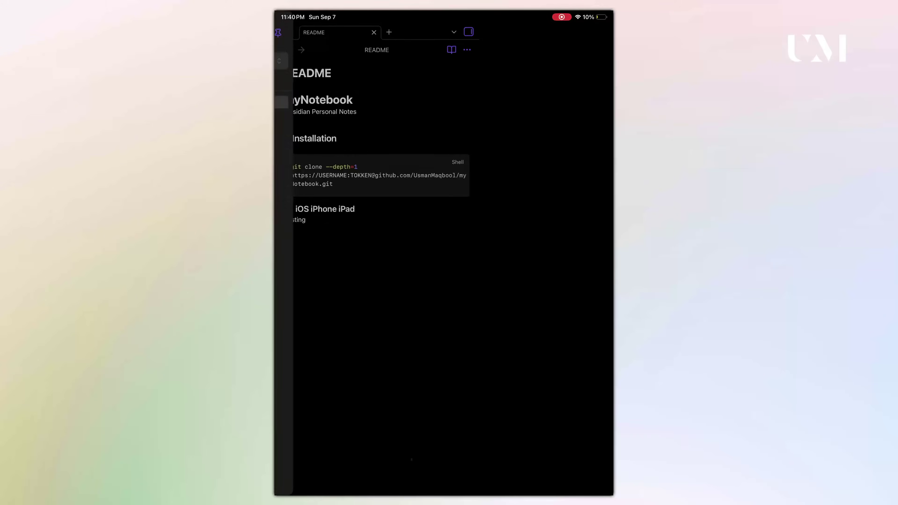
Relaunch Obsidian on the iPad to pull remote changes, then scroll the README to the iSH setup steps.
key("super+h")
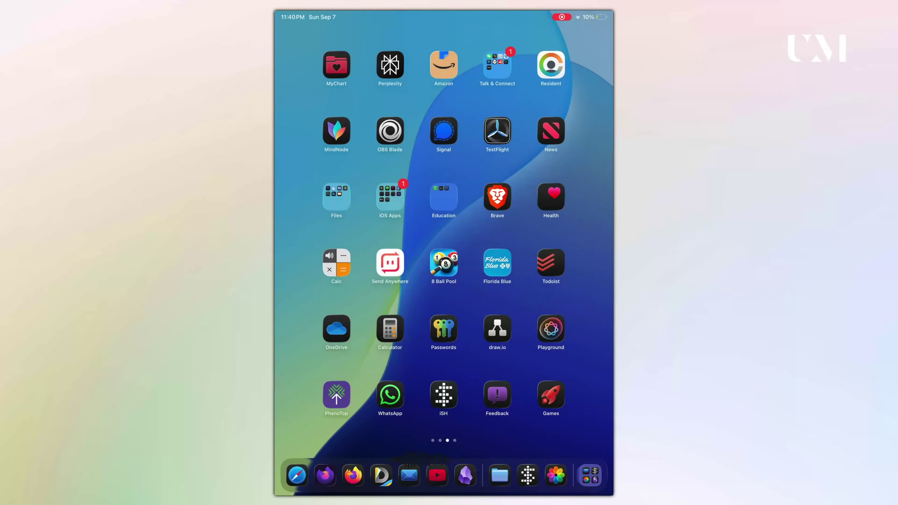
left_click(465, 474)
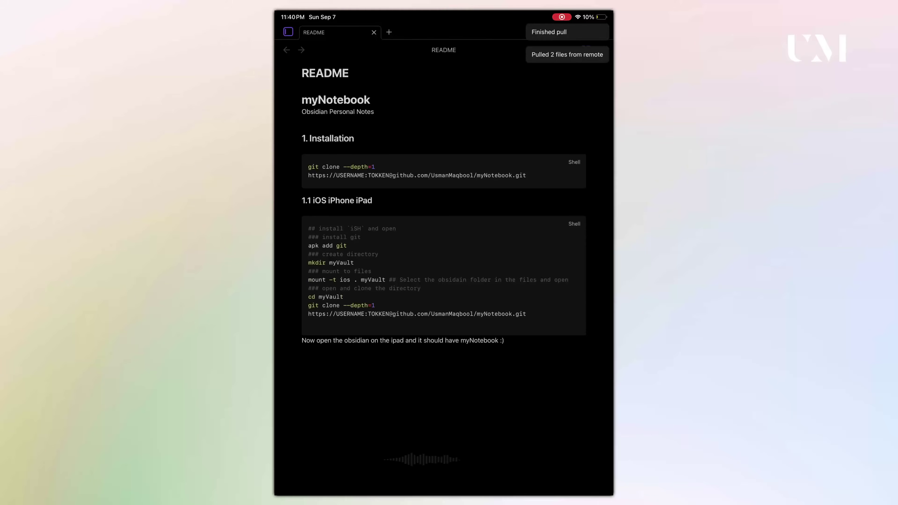
scroll(443, 247, "up", 3)
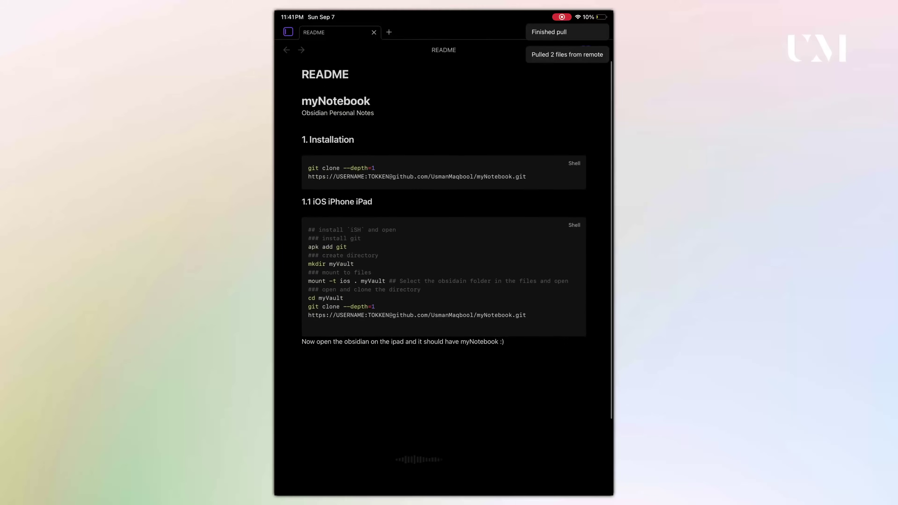
key("Escape")
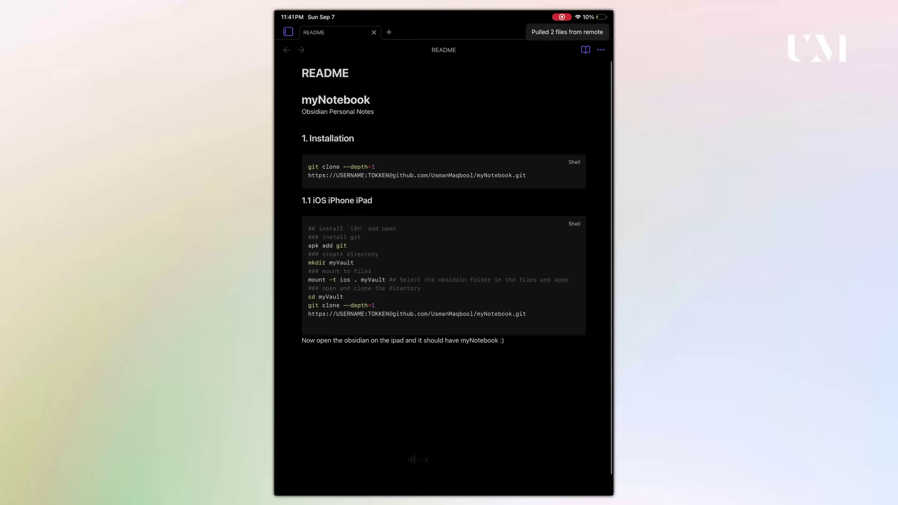
scroll(443, 247, "down", 2)
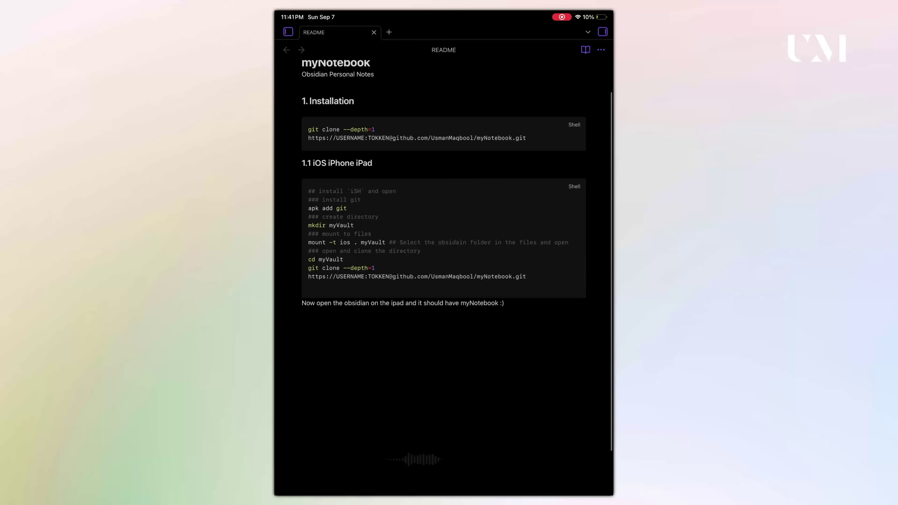